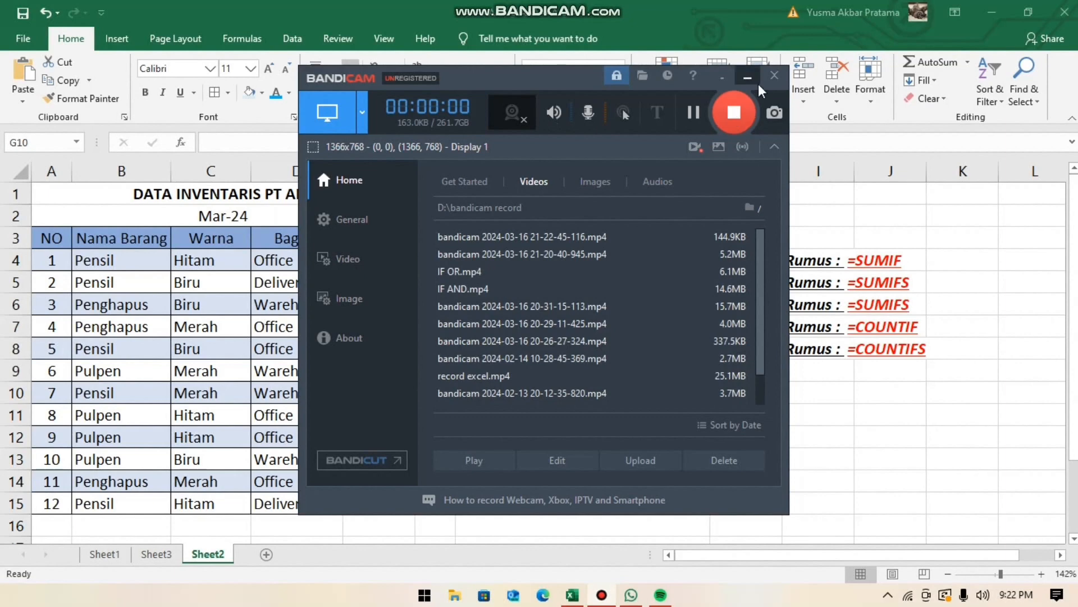
- Minimize the recorder window and review the formula hints listed beside the five Soal questions in I4:I8
click(759, 83)
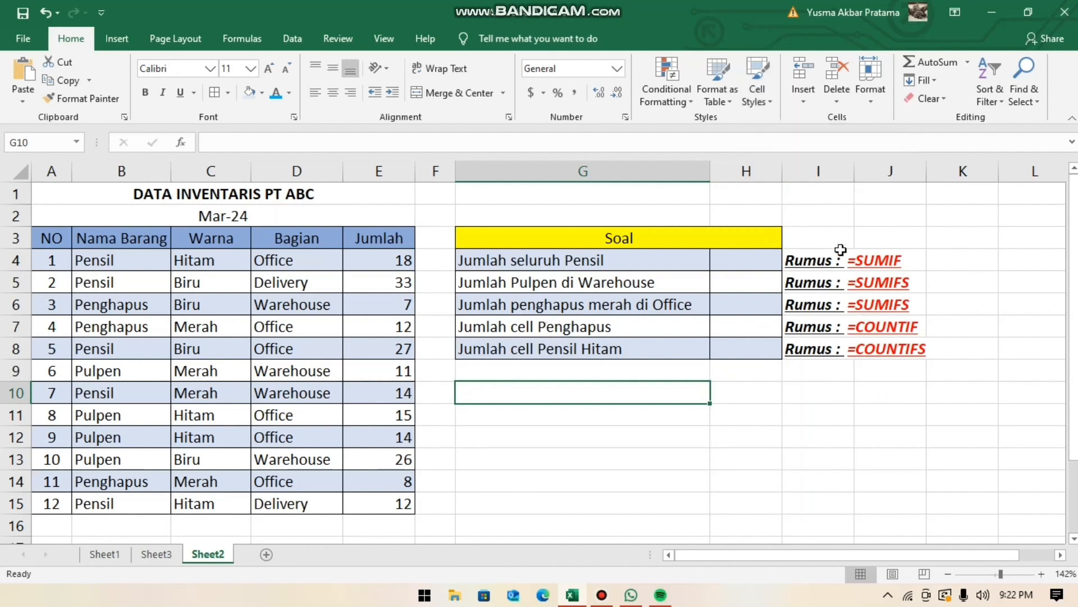
click(817, 251)
click(817, 282)
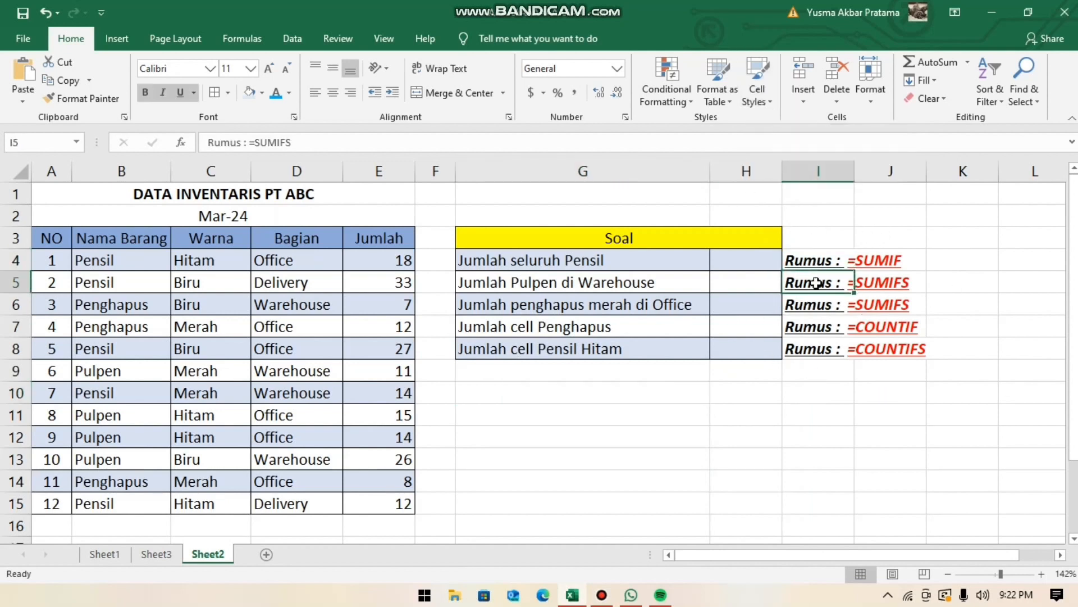
click(821, 308)
click(823, 325)
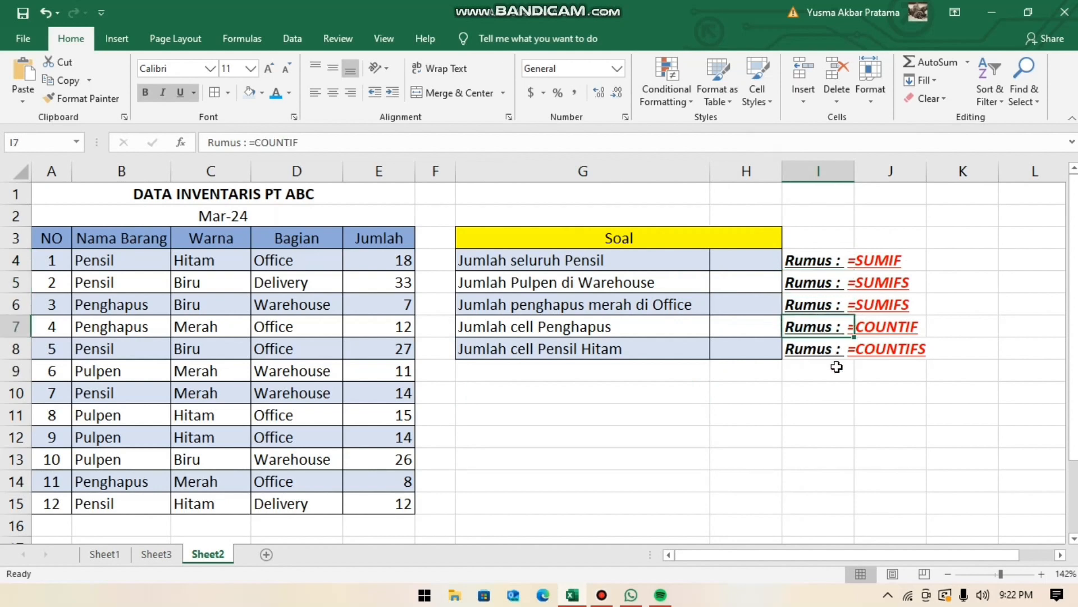
click(815, 347)
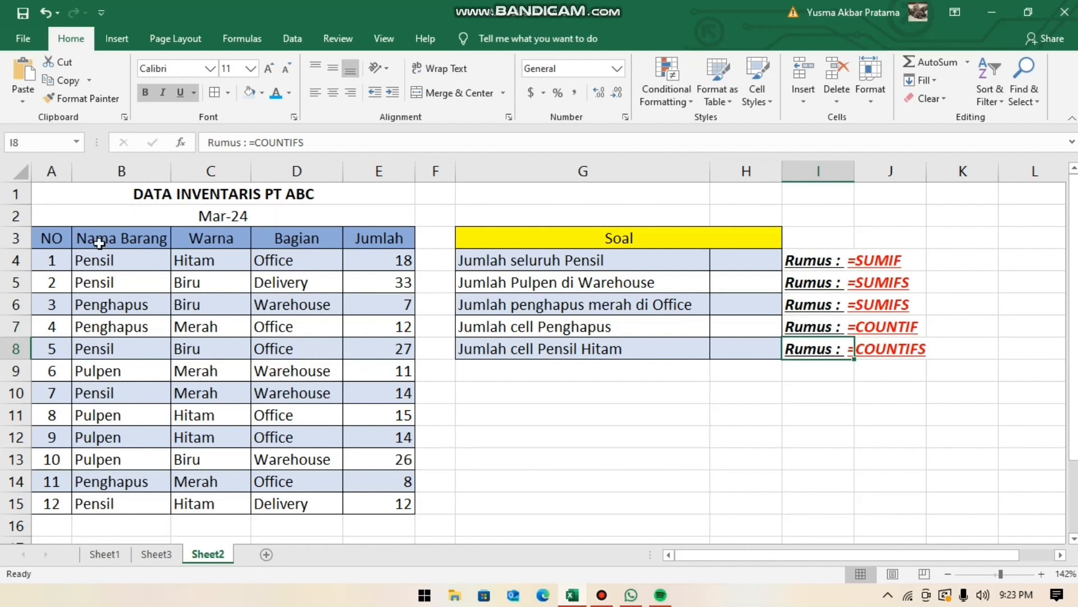
- Examine the inventory table's Nama Barang, Warna, Bagian and Jumlah columns, including the quantities in E4:E15
drag(99, 243, 221, 349)
click(183, 303)
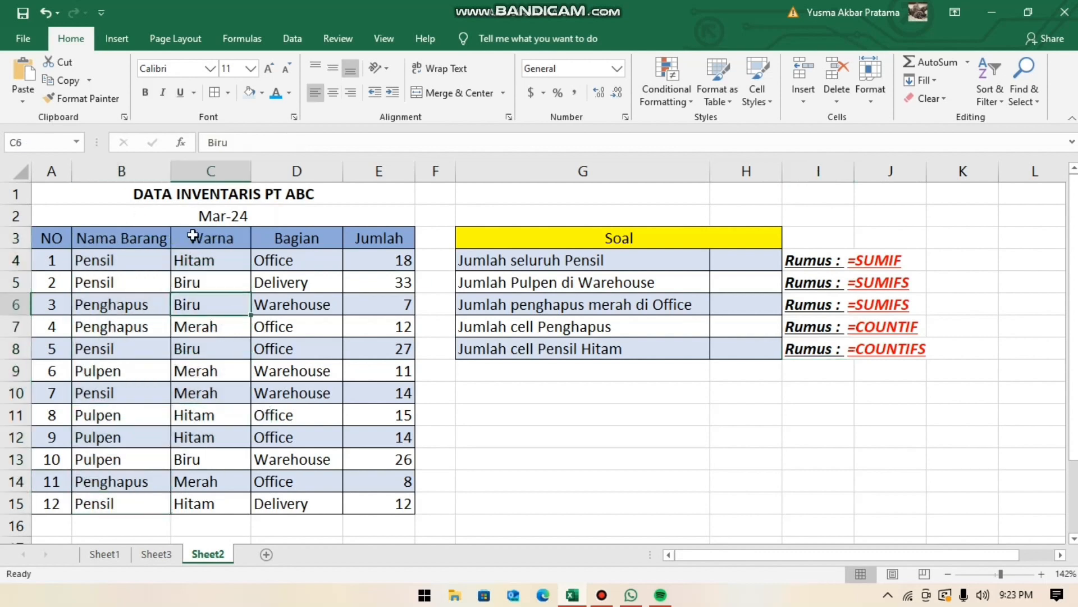
click(140, 235)
click(140, 260)
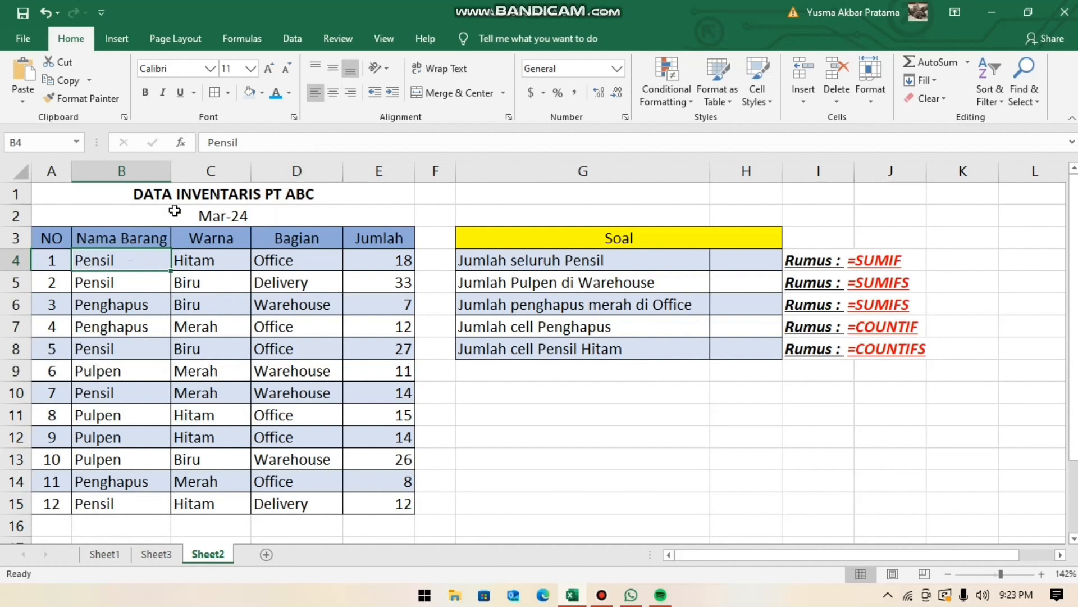
click(227, 239)
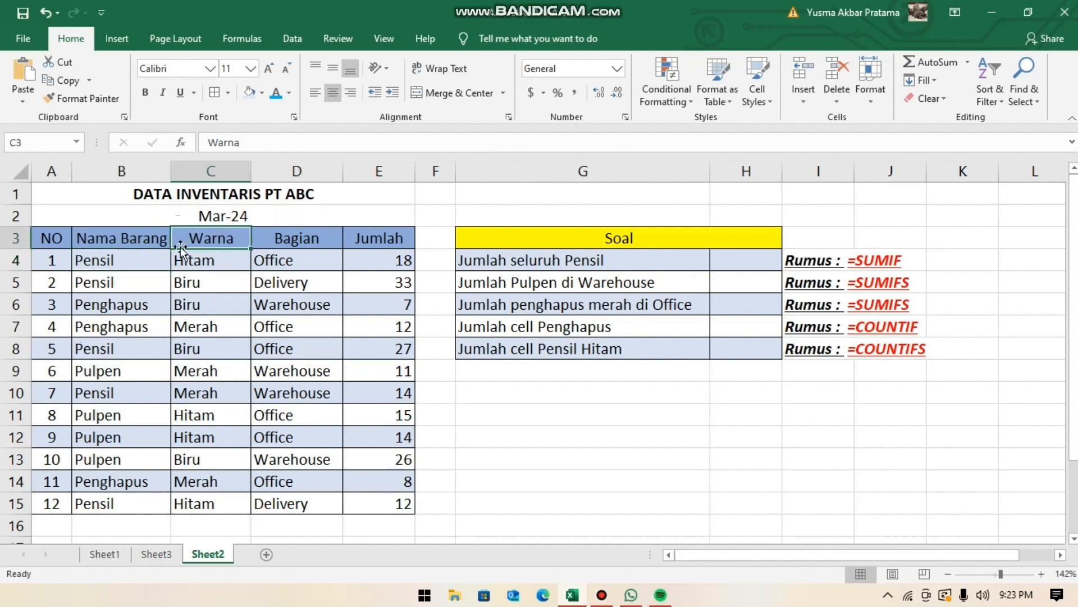
click(309, 236)
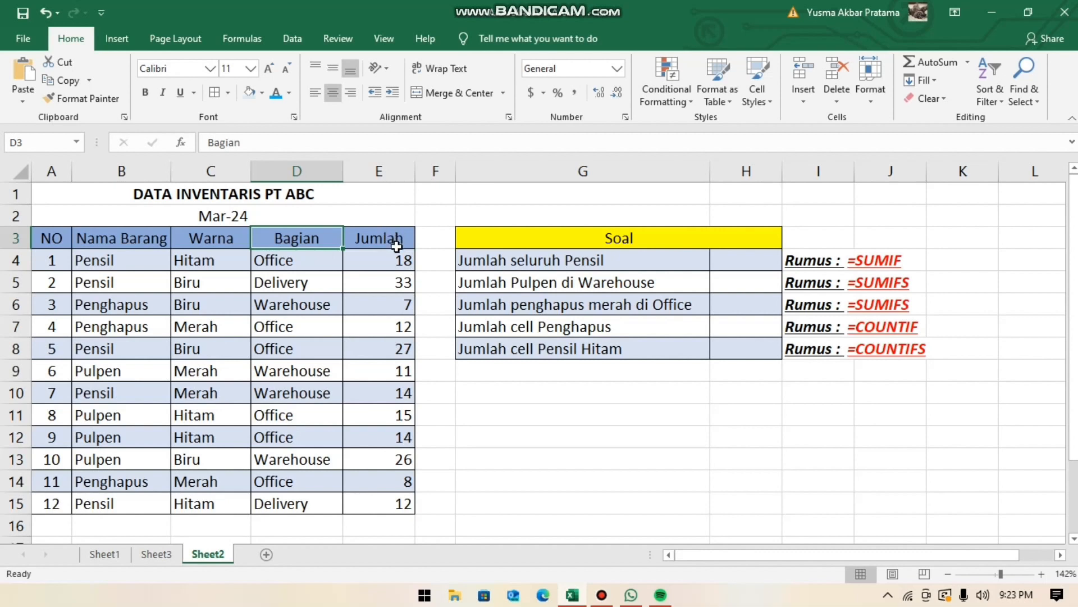
drag(403, 259, 385, 352)
drag(378, 409, 391, 512)
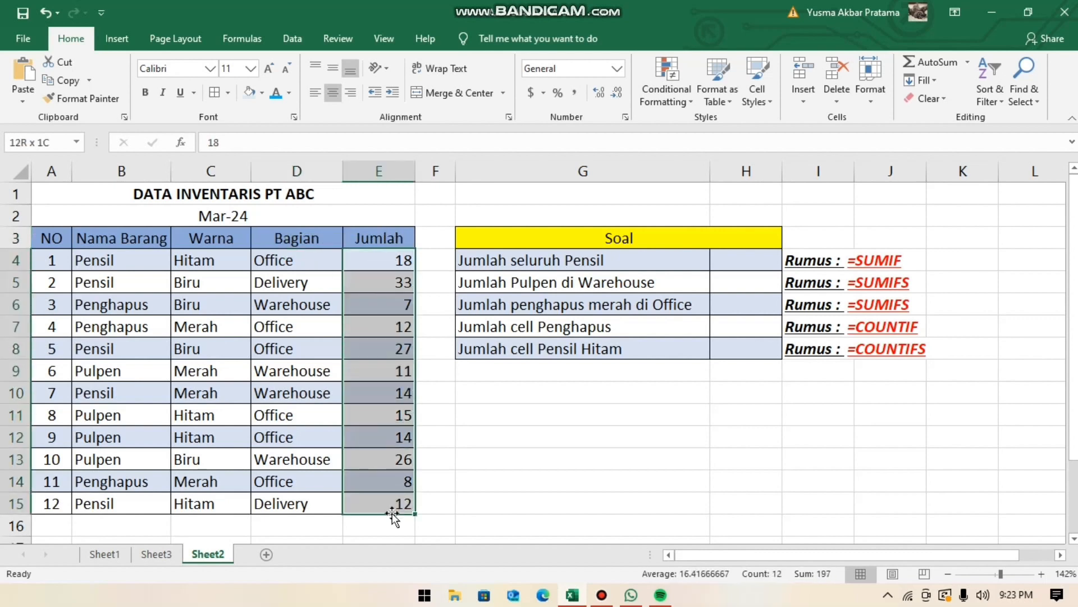
click(396, 372)
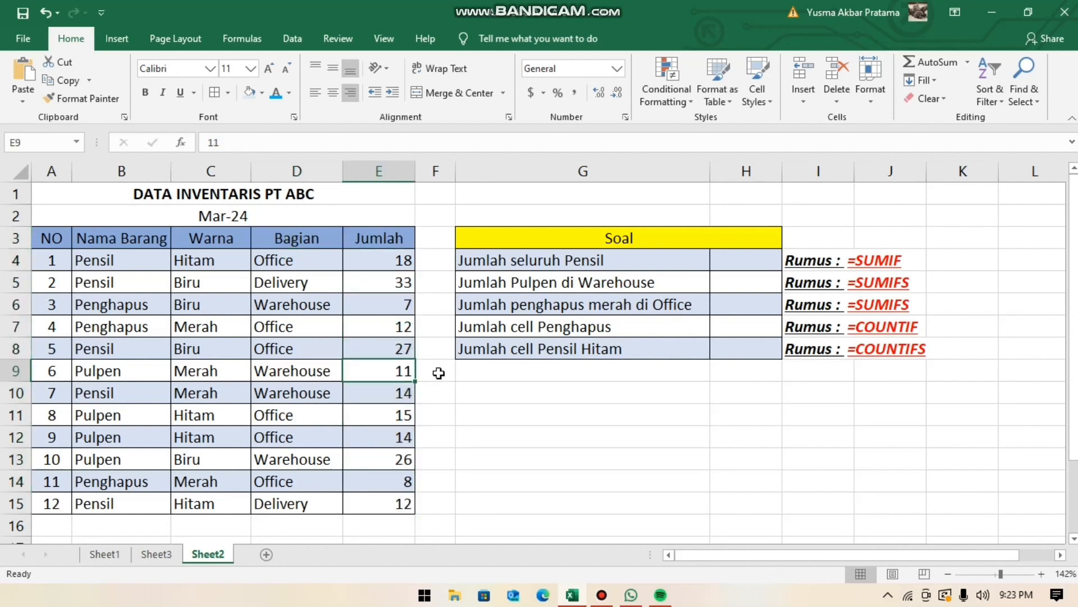
click(736, 259)
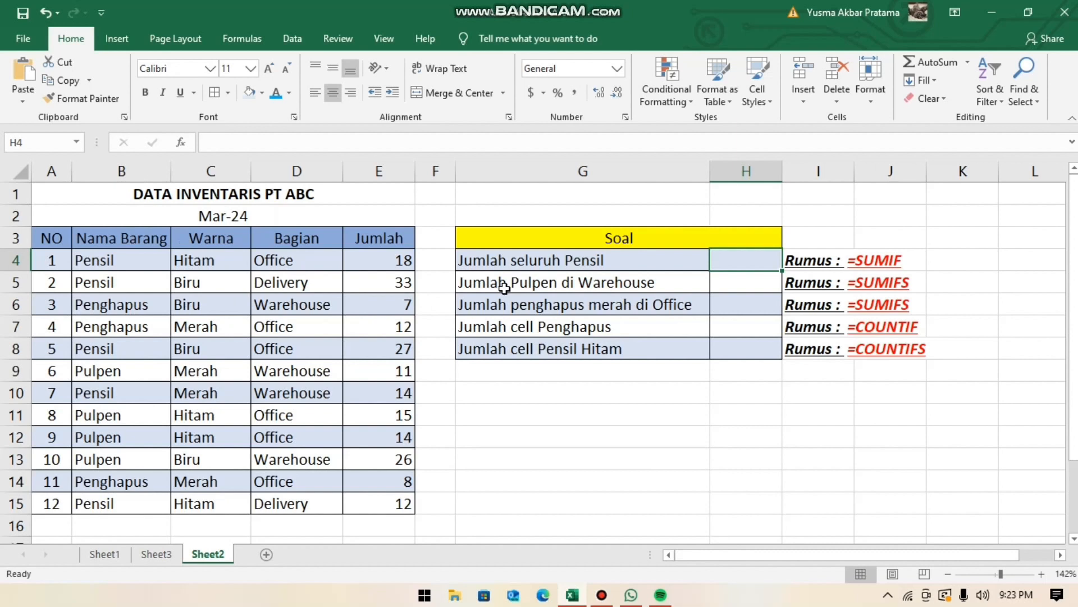
text(=)
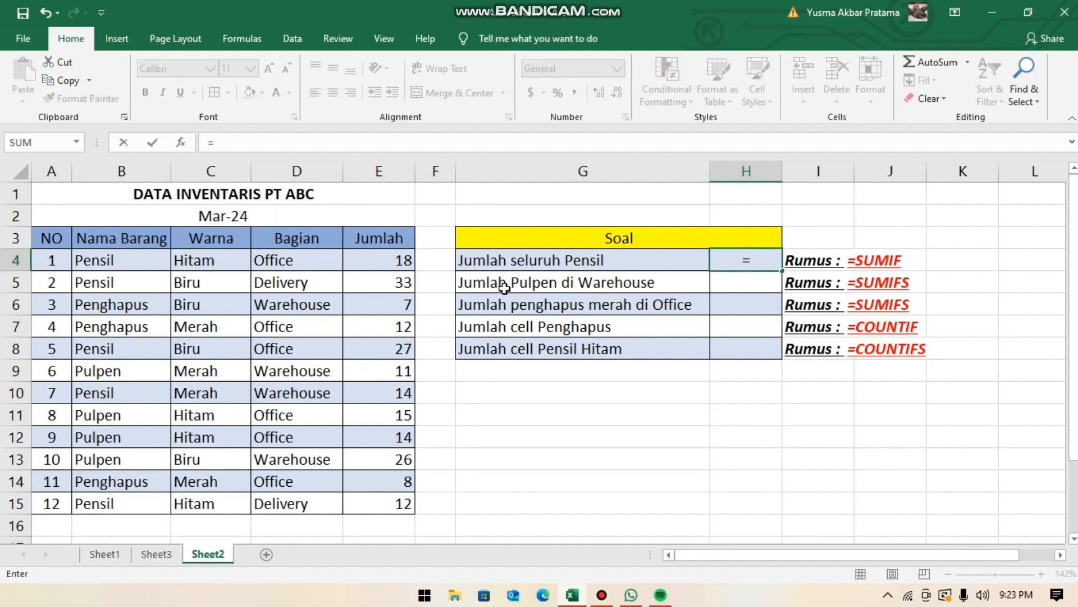
click(405, 263)
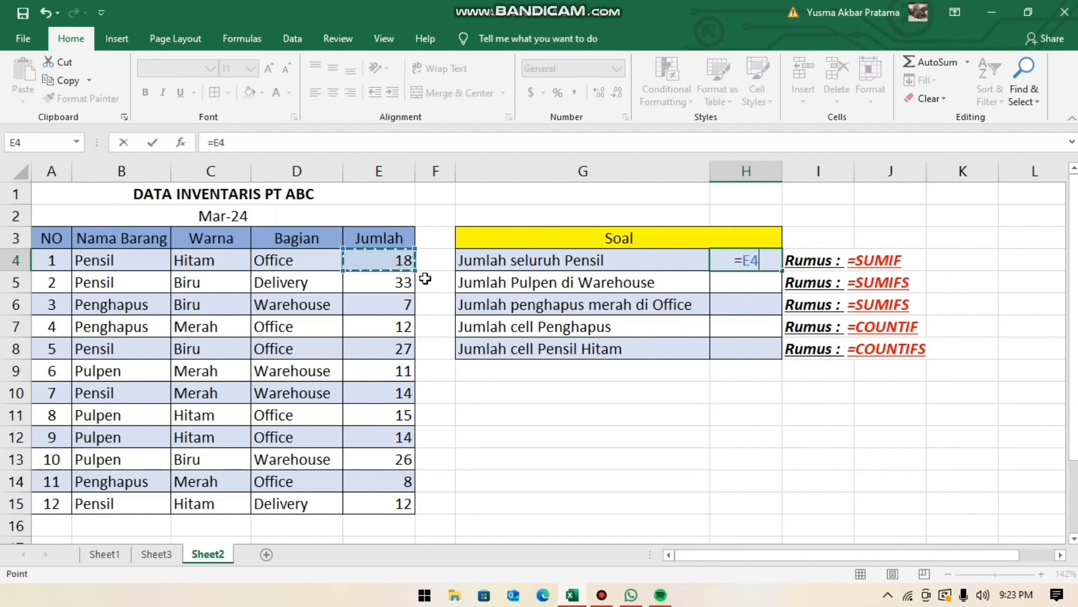
text(+)
click(386, 281)
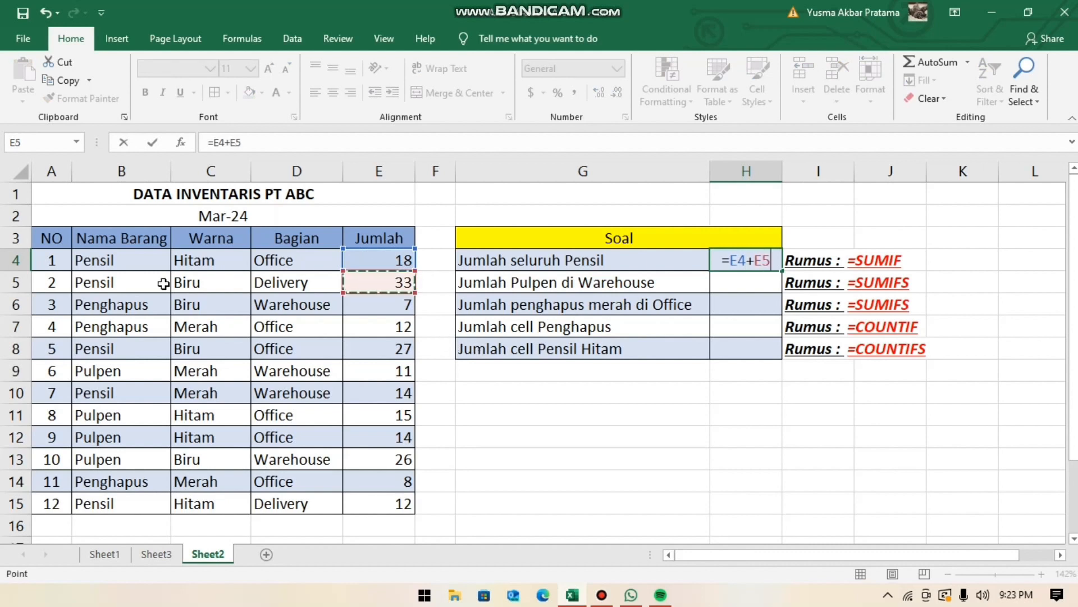
text(+)
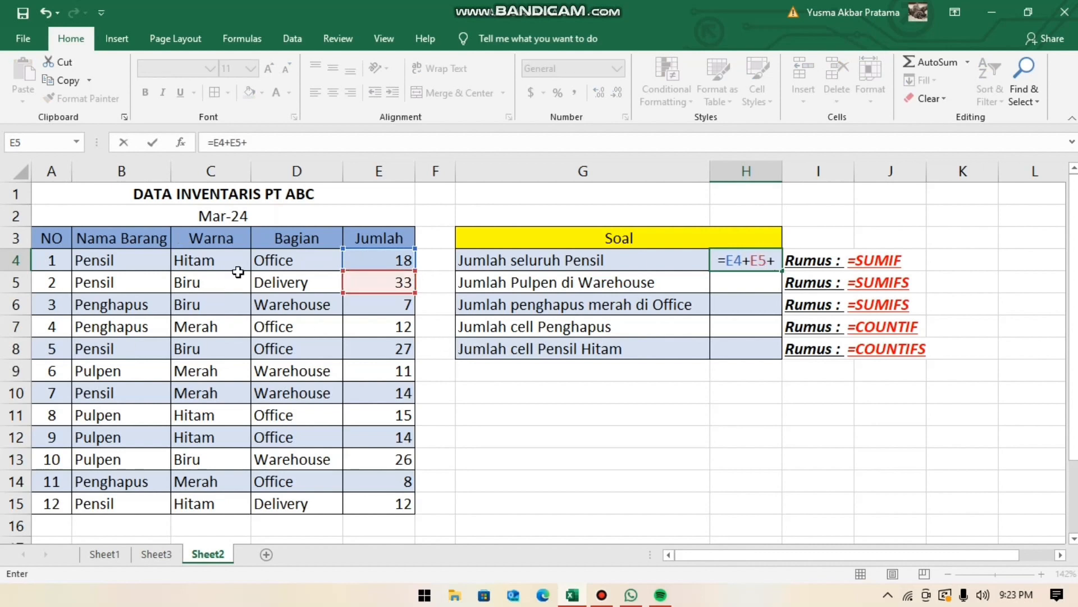
click(402, 352)
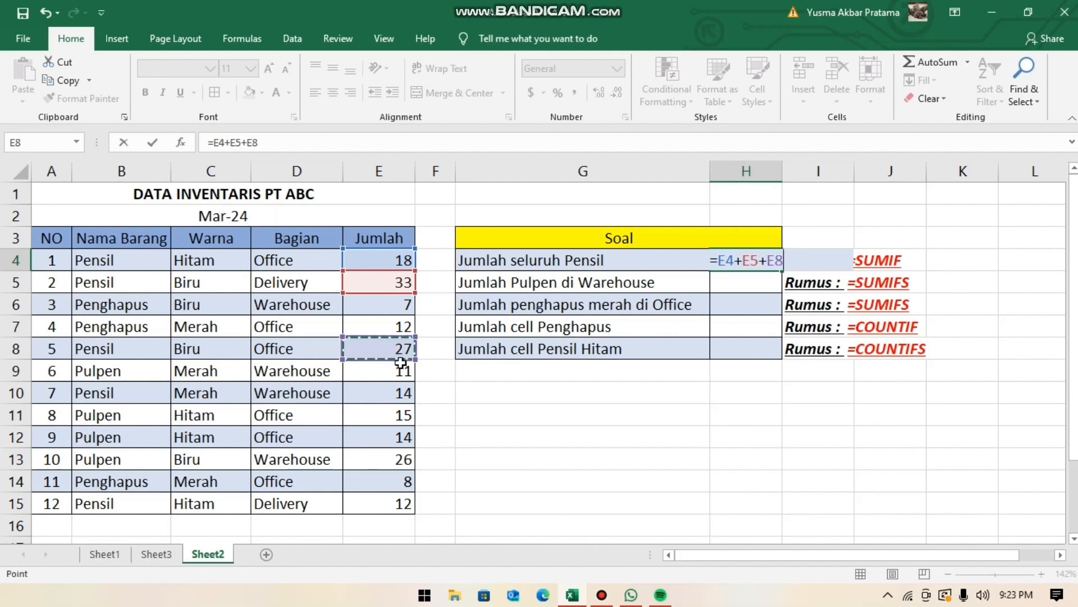
key(BackSpace)
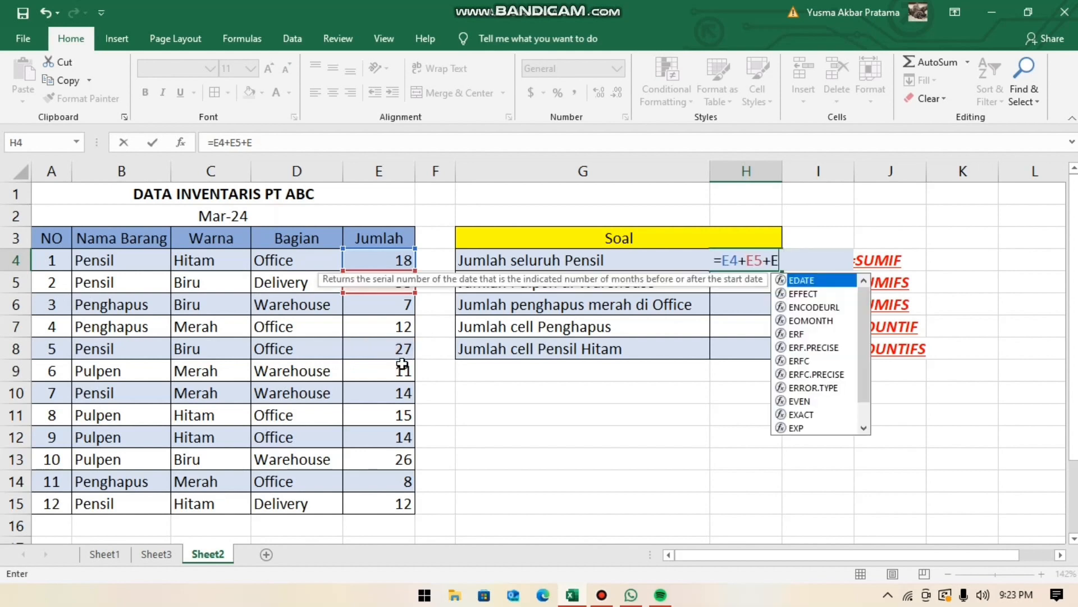
key(BackSpace)
key(BackSpace)
key(BackSpace)
key(BackSpace)
key(BackSpace)
key(BackSpace)
key(BackSpace)
key(BackSpace)
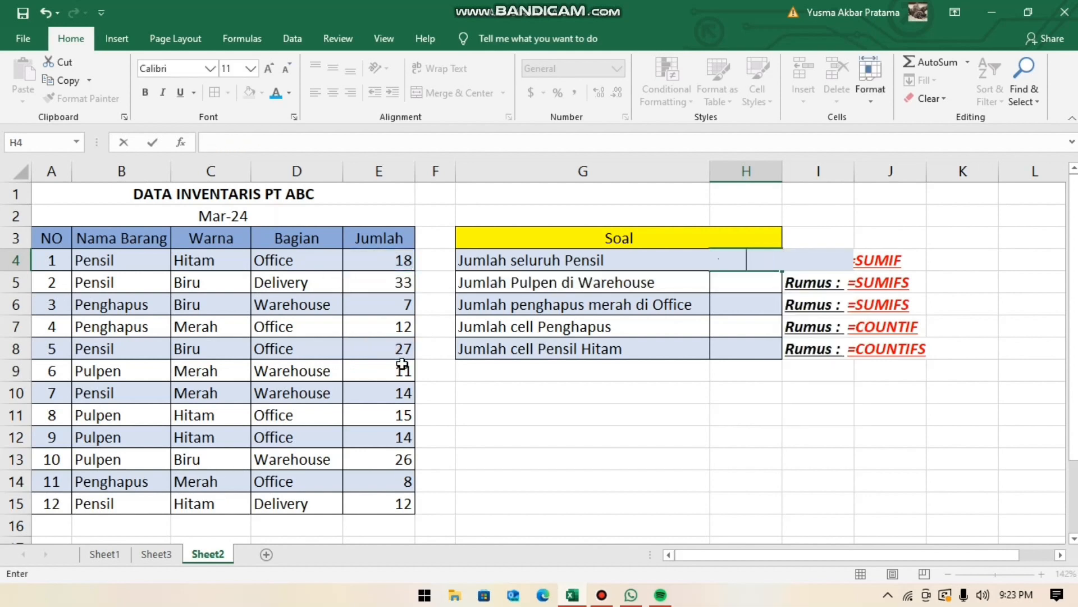
key(Return)
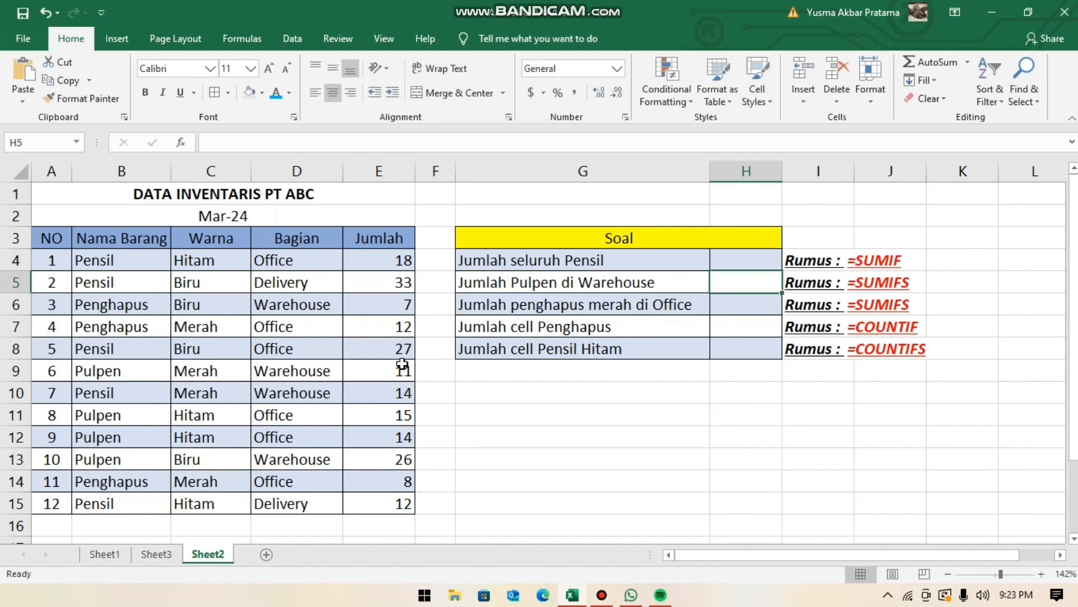
- Calculate the total quantity of Pensil in H4 with the formula =SUMIF(B4:B15,"pensil",E4:E15)
key(Up)
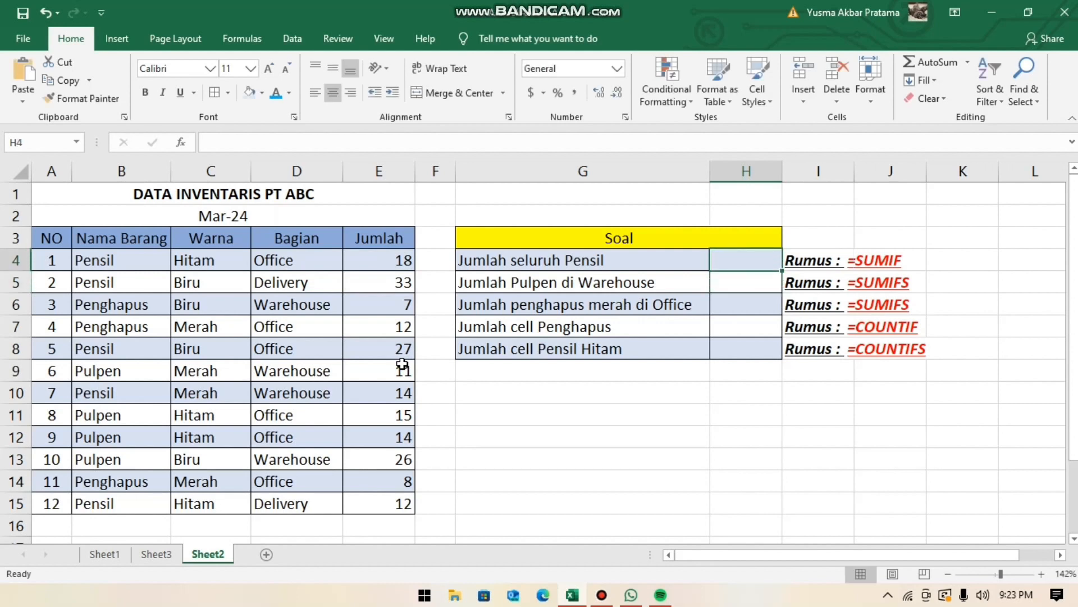
text(=)
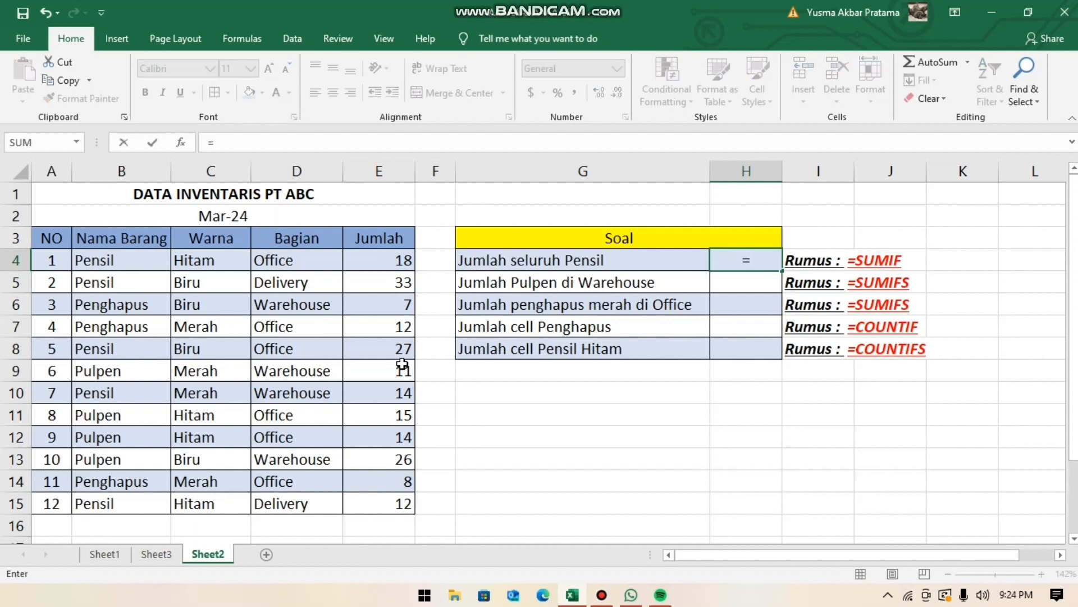
text(sumif)
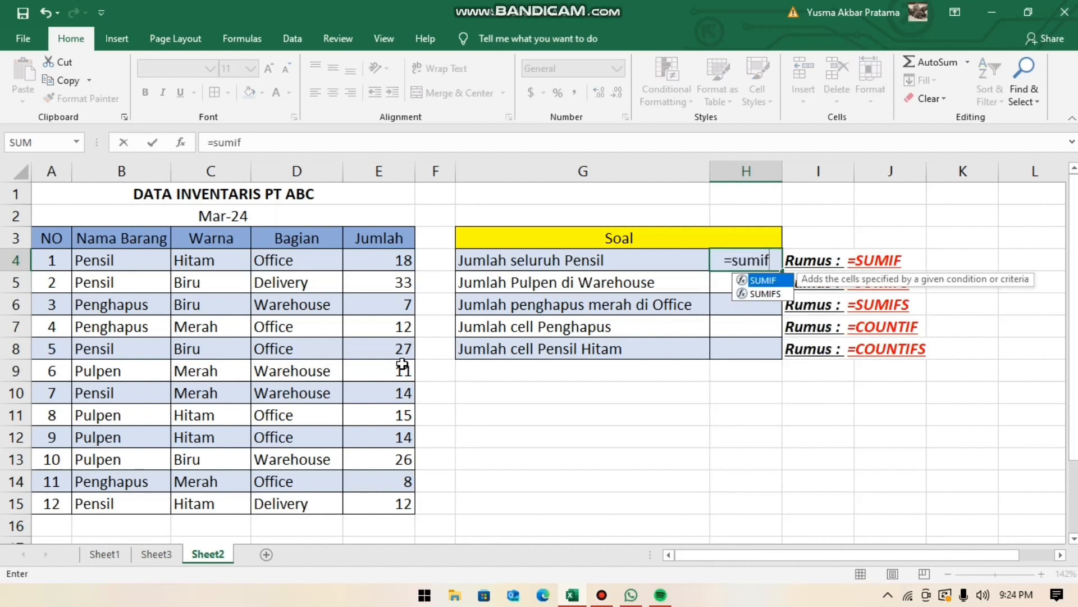
text(()
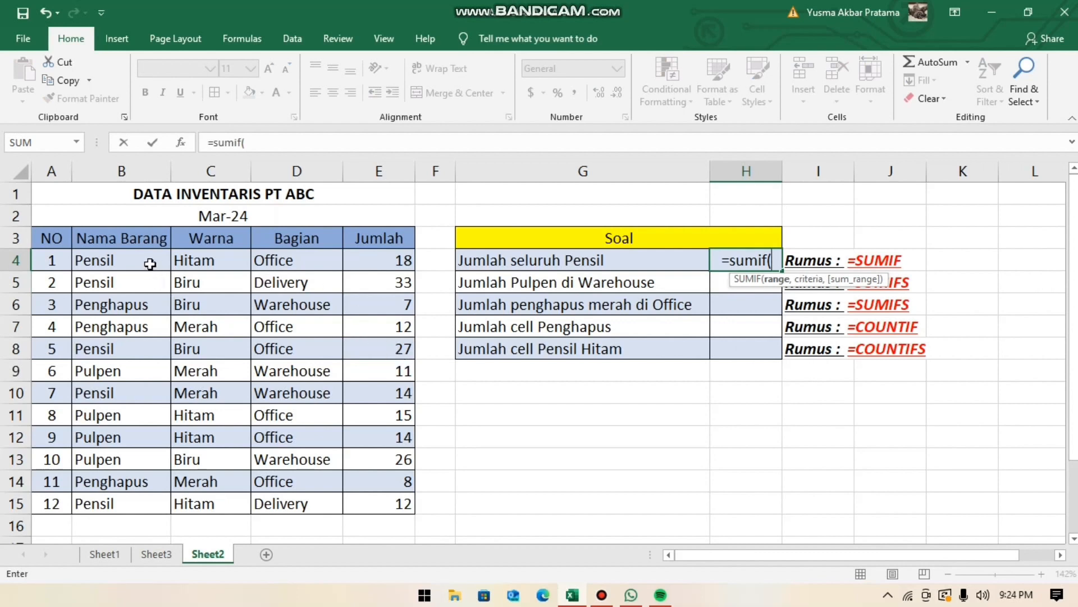
drag(153, 264, 116, 503)
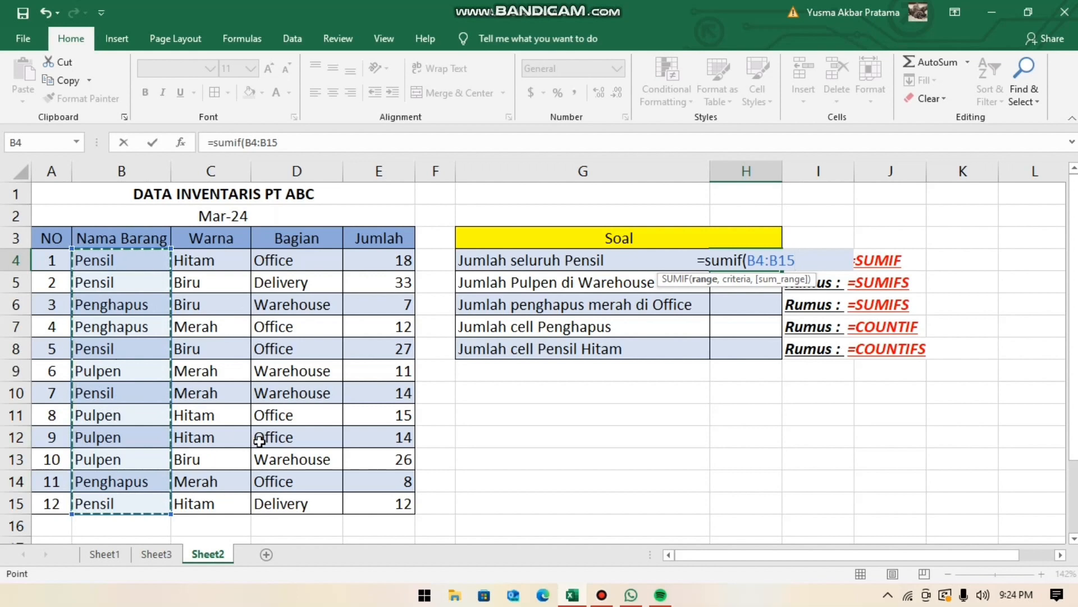
text(,)
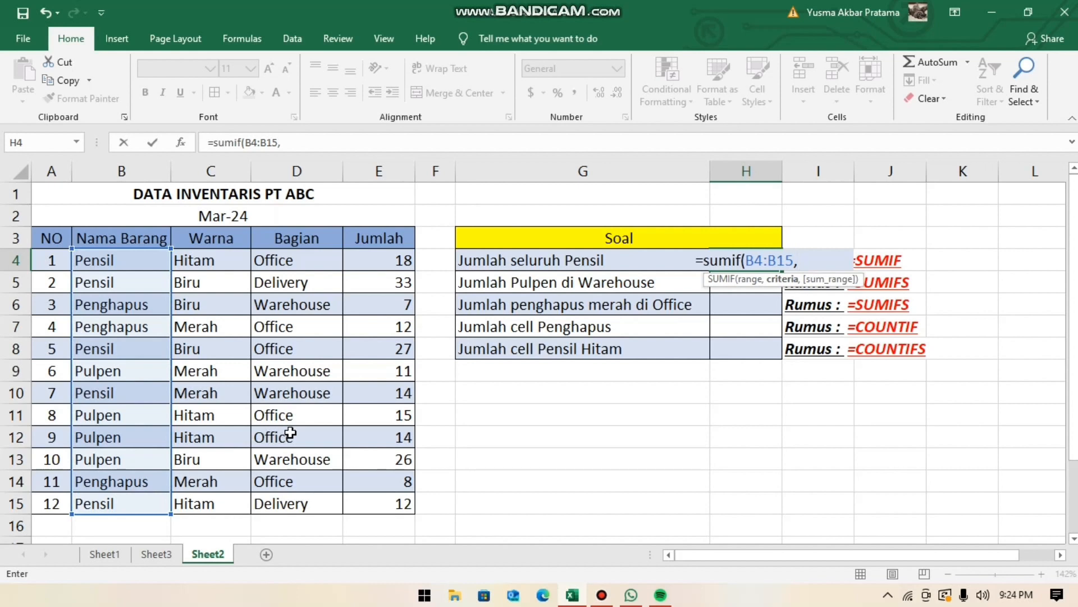
text(")
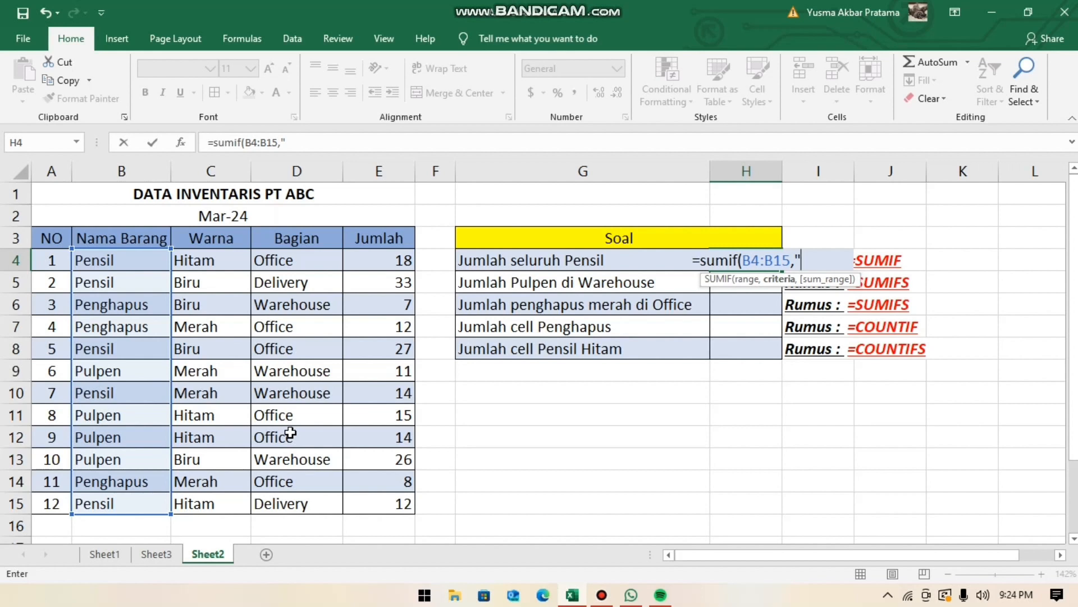
text(pensi)
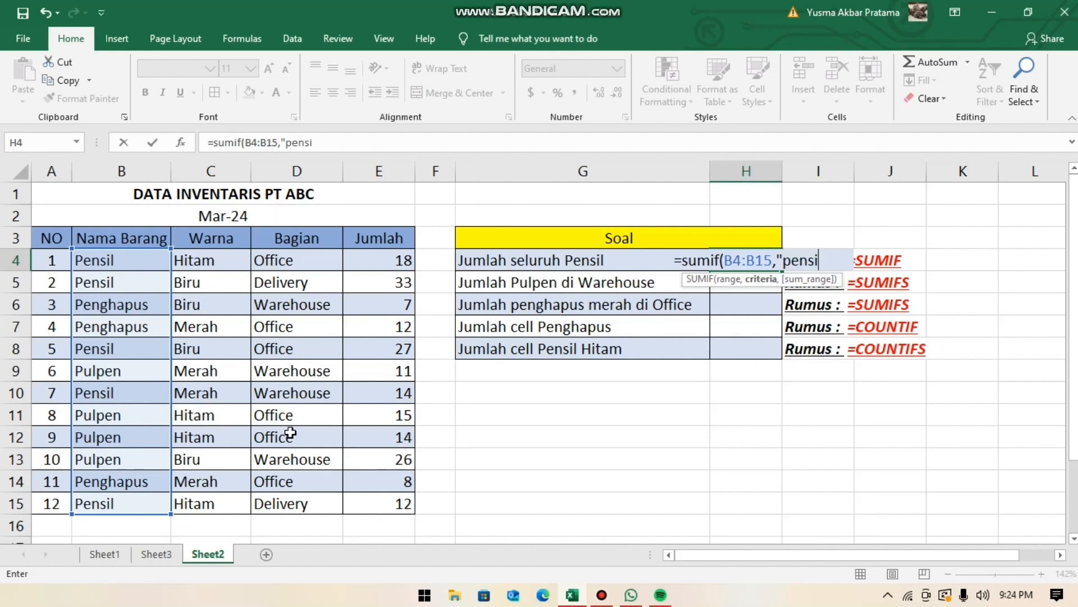
text(l")
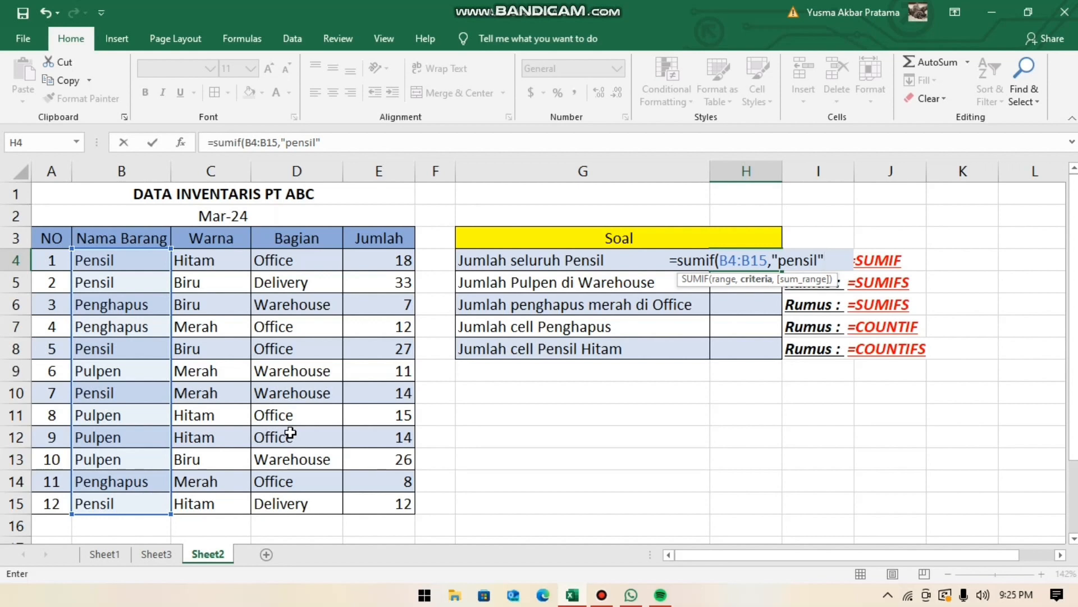
text(,)
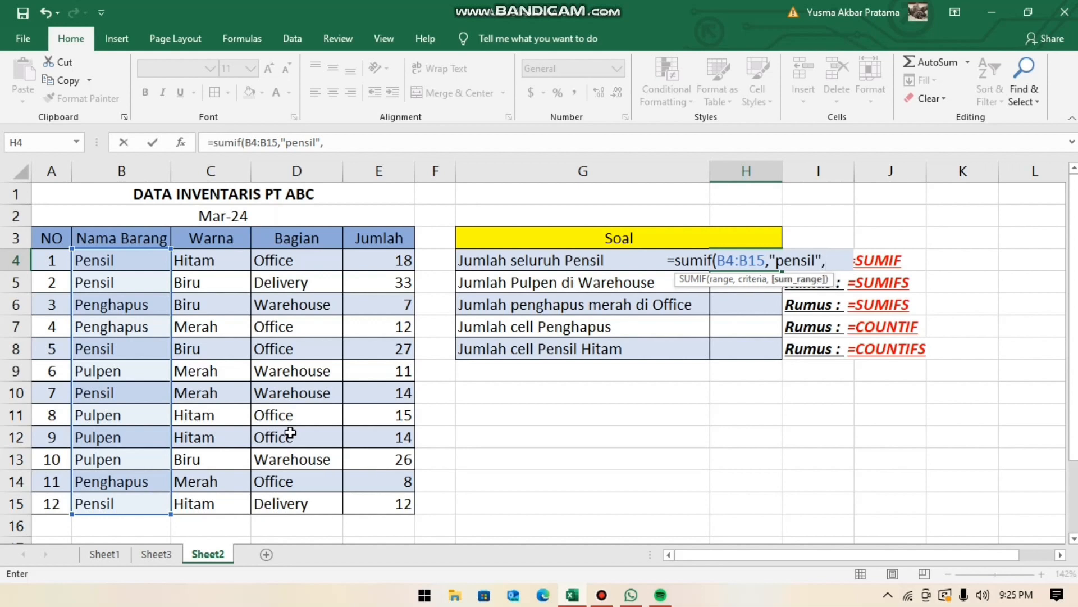
click(396, 263)
drag(396, 263, 397, 501)
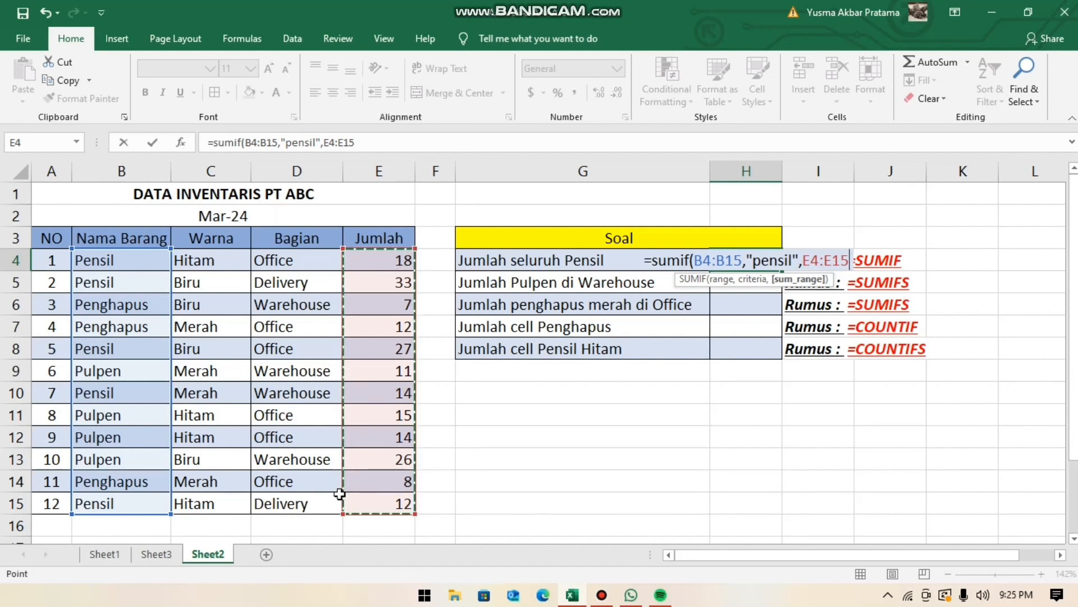
text())
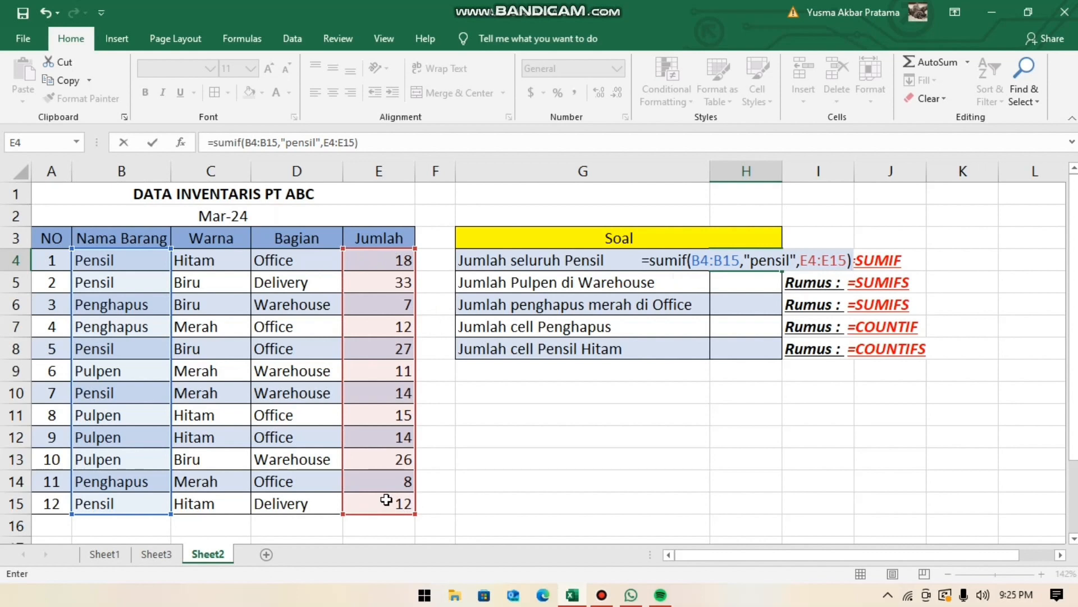
key(Return)
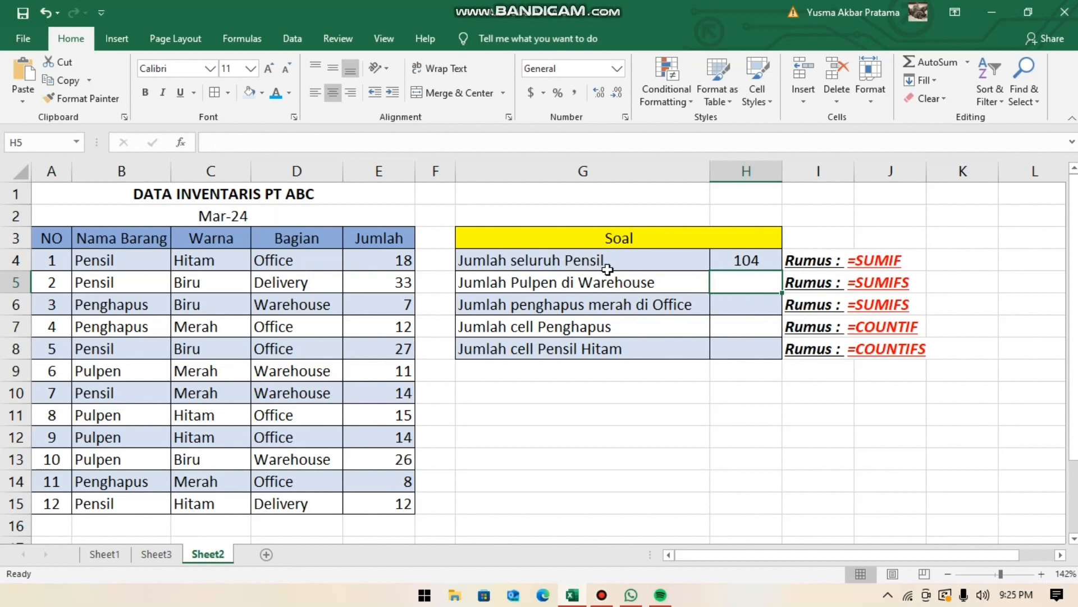
- Review the finished formula in H4 and the next question, Jumlah Pulpen di Warehouse, in G5
click(733, 257)
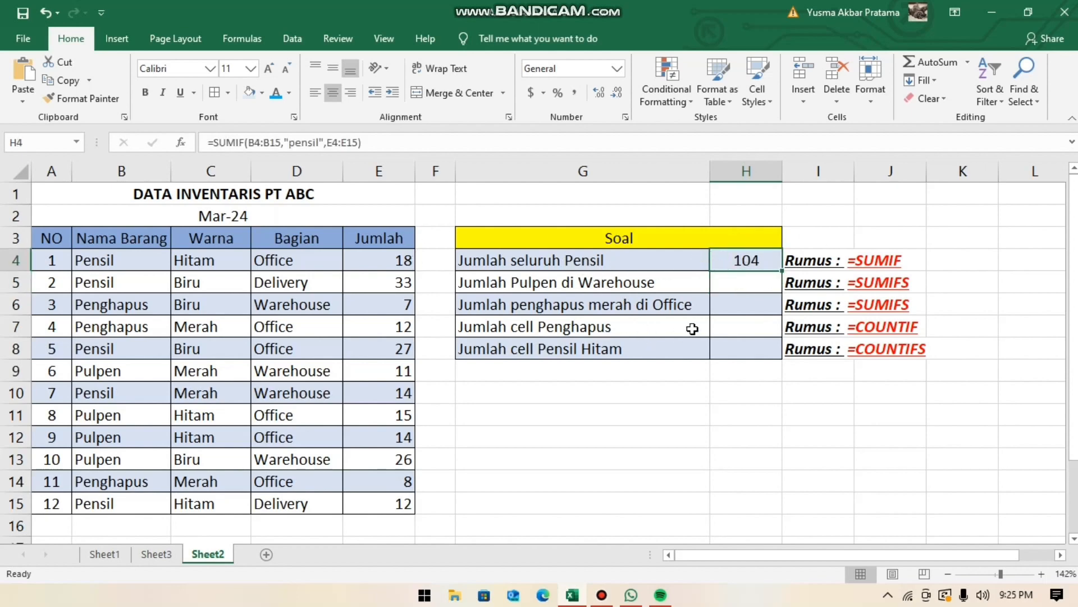
click(767, 284)
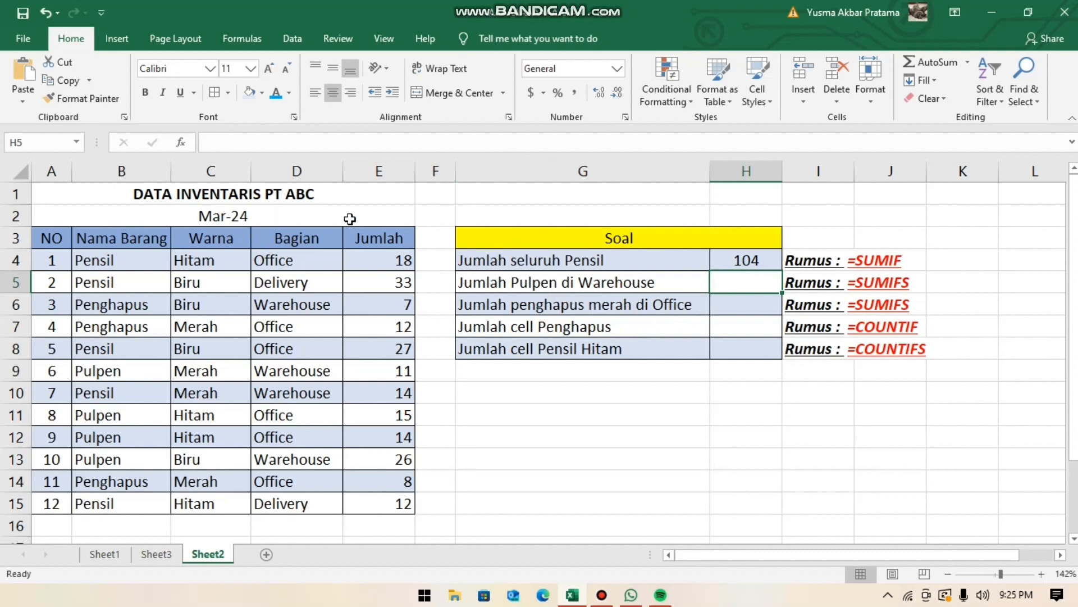
click(555, 280)
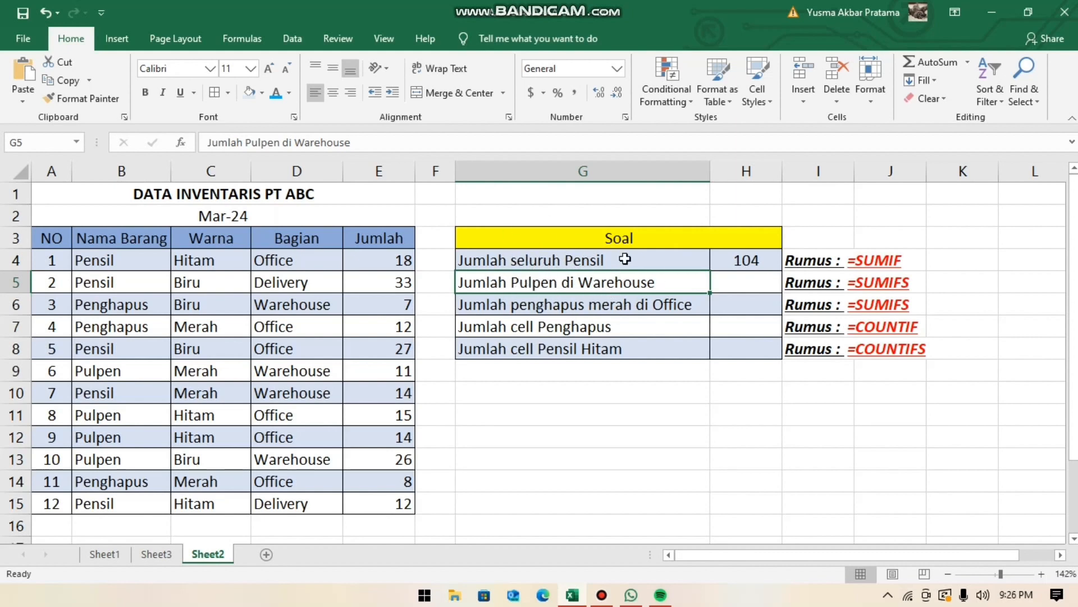
- Start a SUMIFS formula in H5 for Jumlah Pulpen di Warehouse, with E4:E15 as the sum range
key(Down)
key(Right)
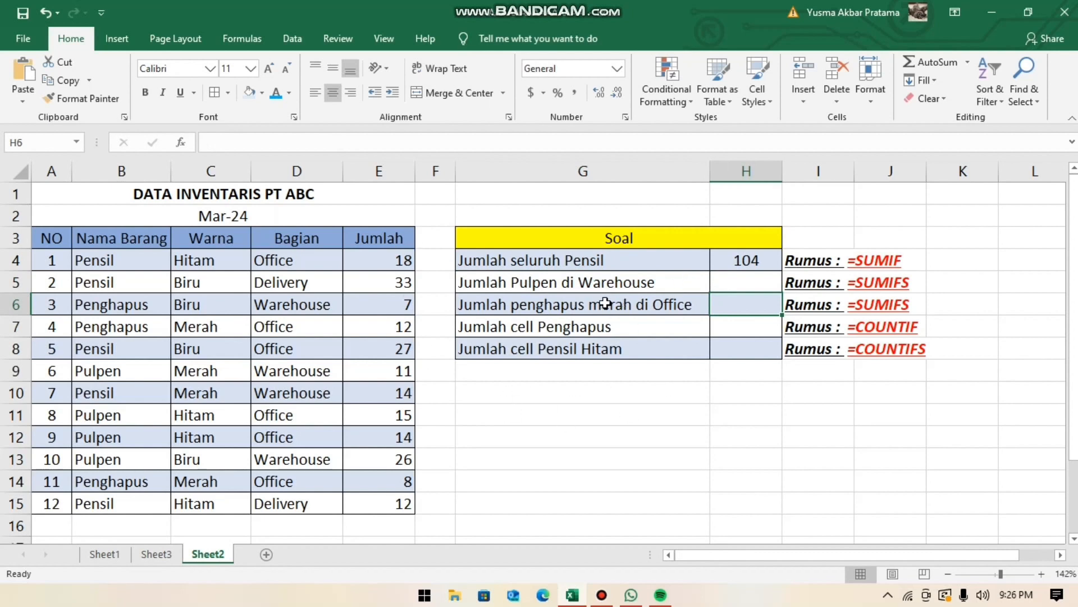
key(Up)
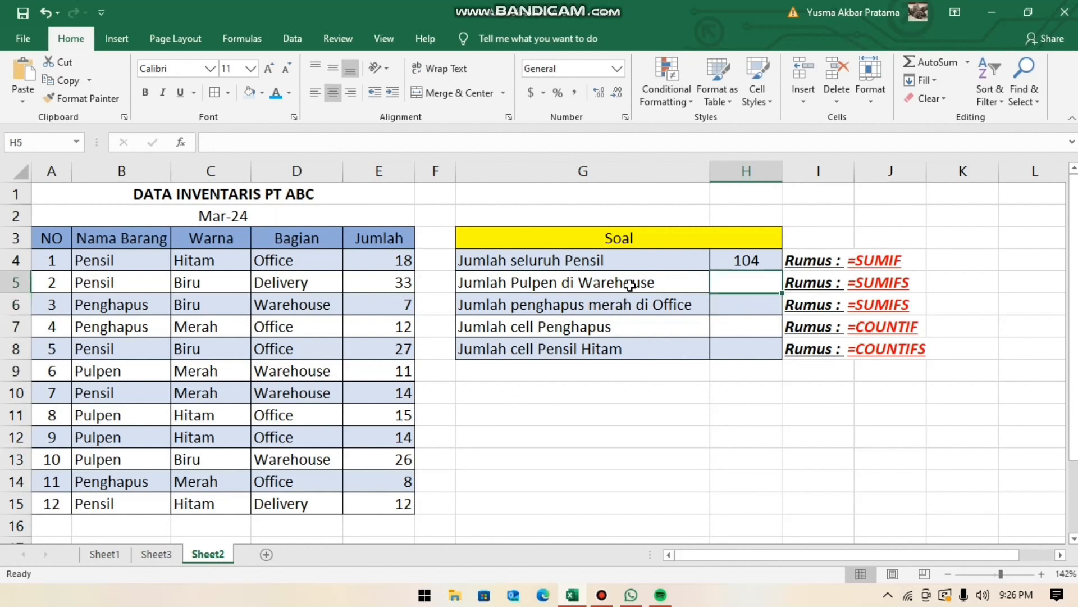
text(=sum)
text(ifs)
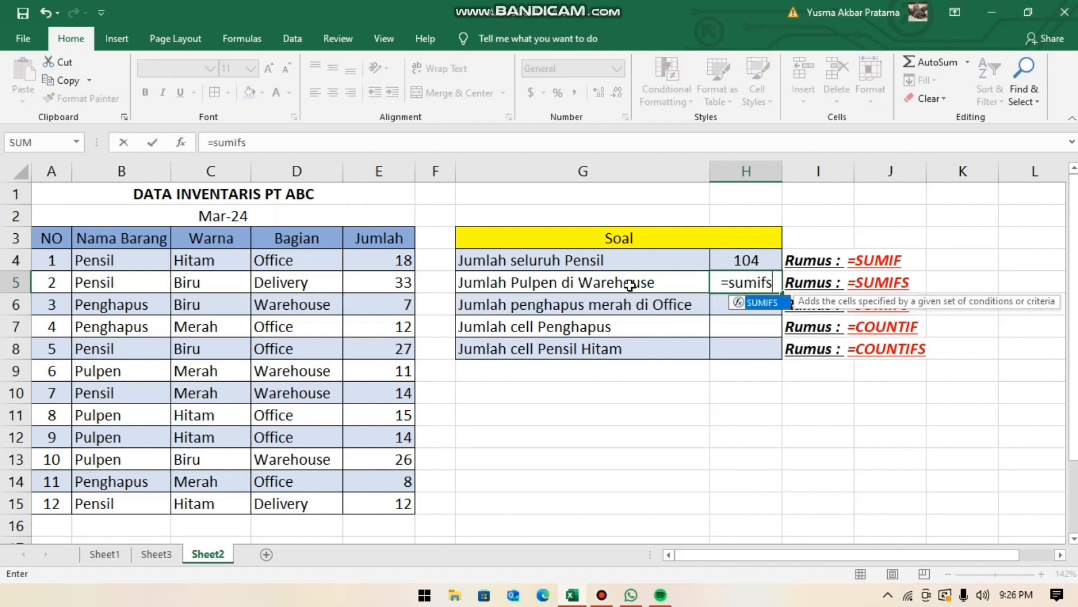
text(()
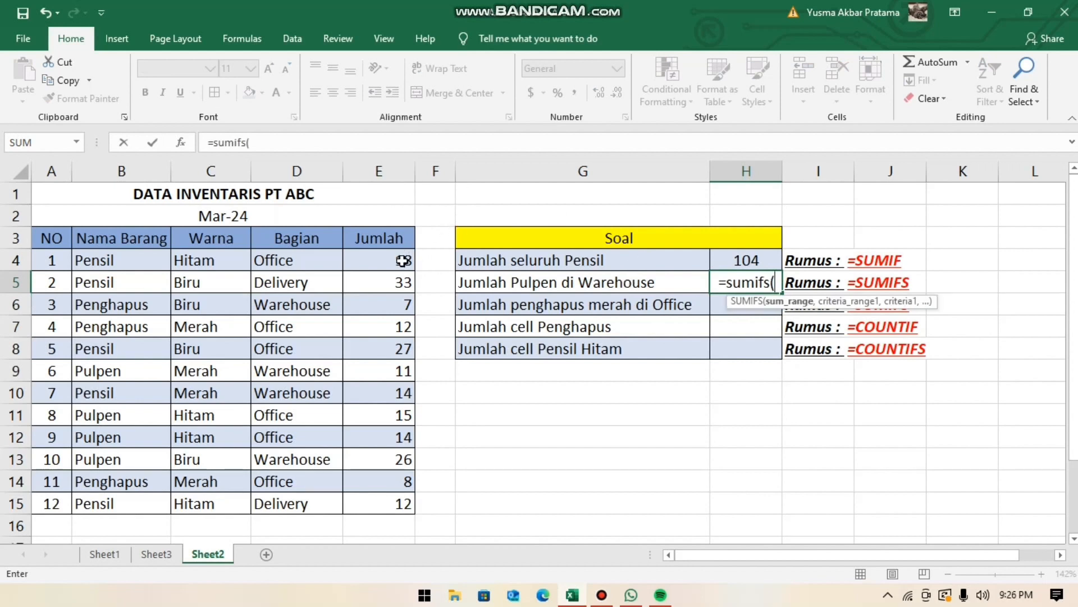
drag(403, 260, 375, 504)
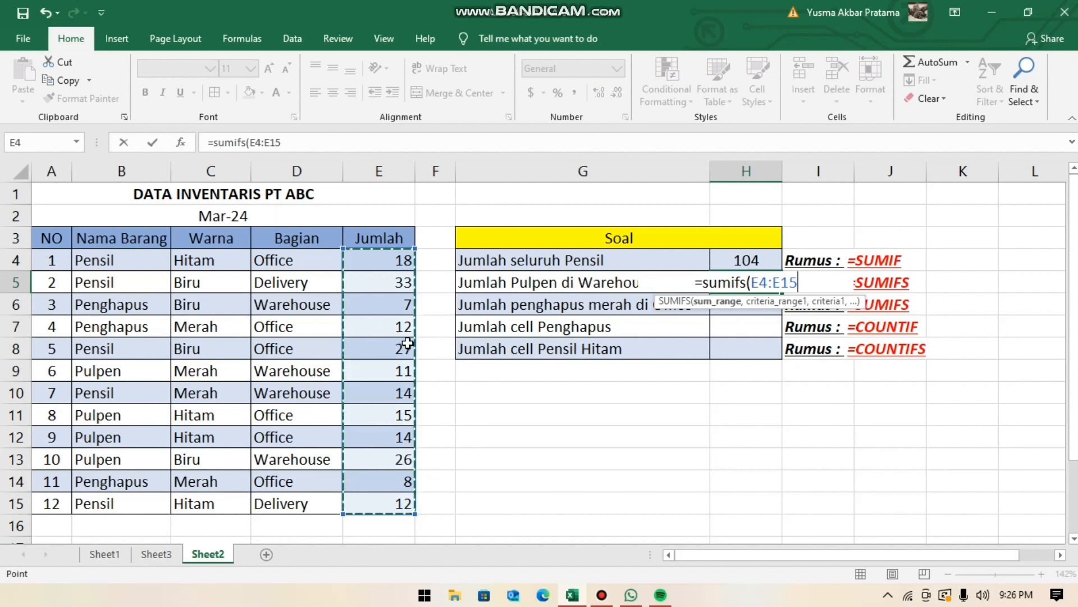
text(,)
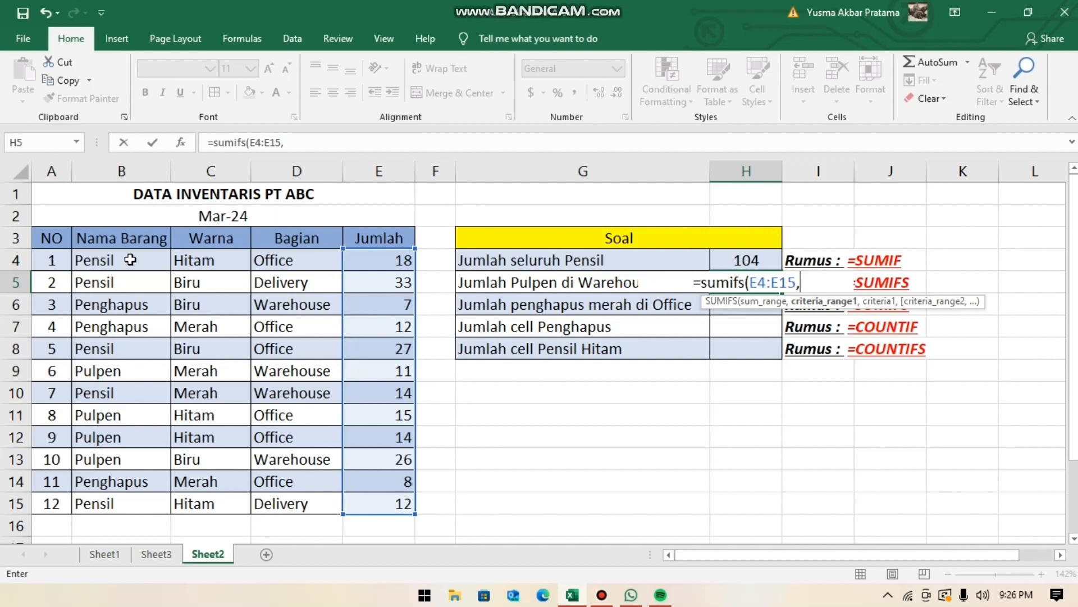
- Add the Nama Barang range B4:B15 with the criterion "pulpen" as the first condition of the H5 formula
drag(133, 264, 121, 506)
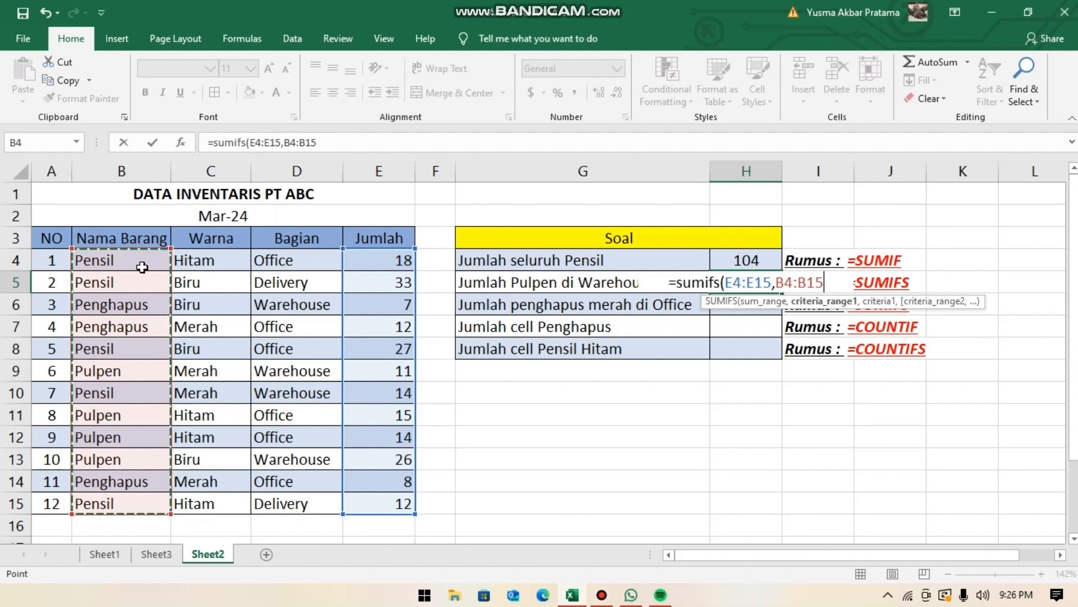
text(,)
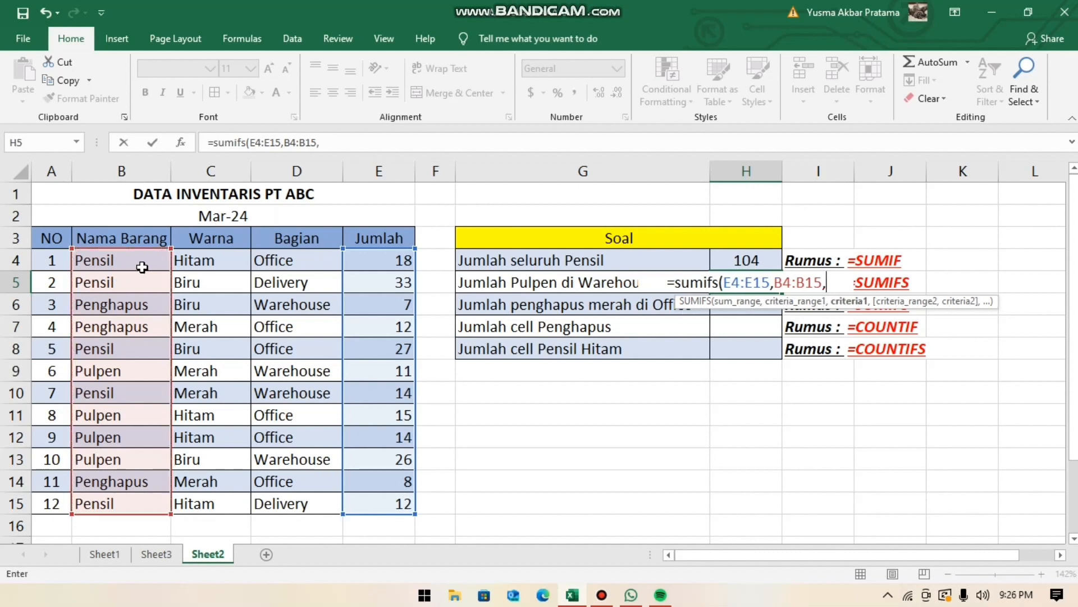
text(")
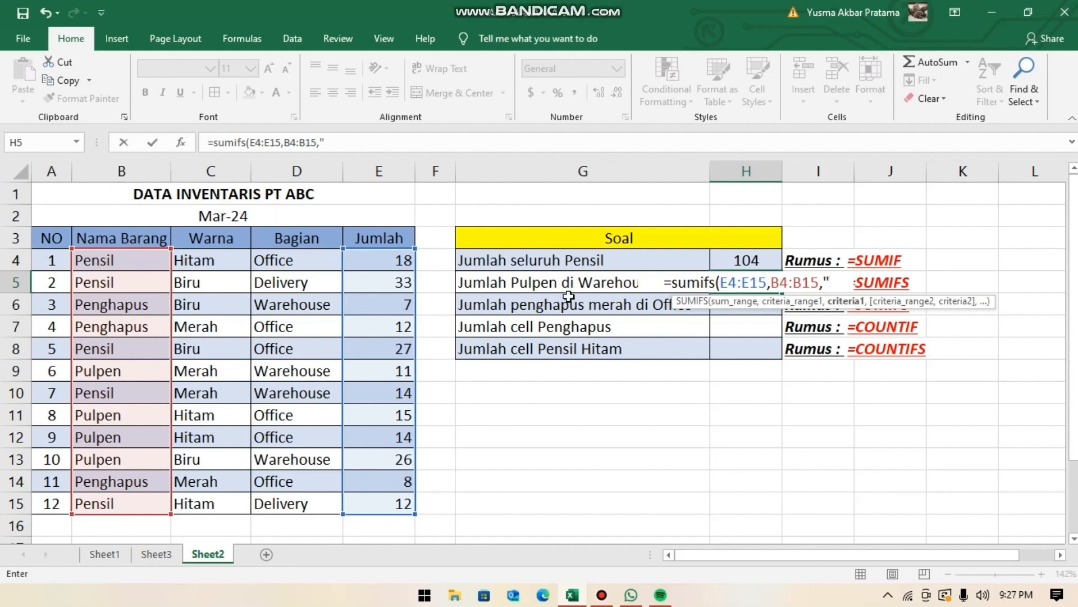
text(pul)
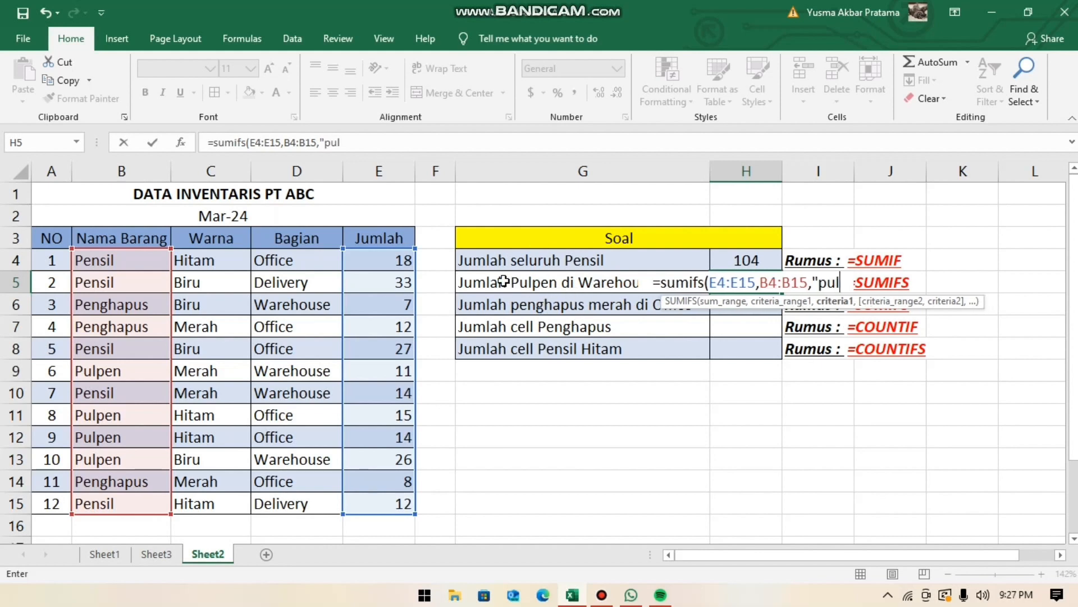
text(pen")
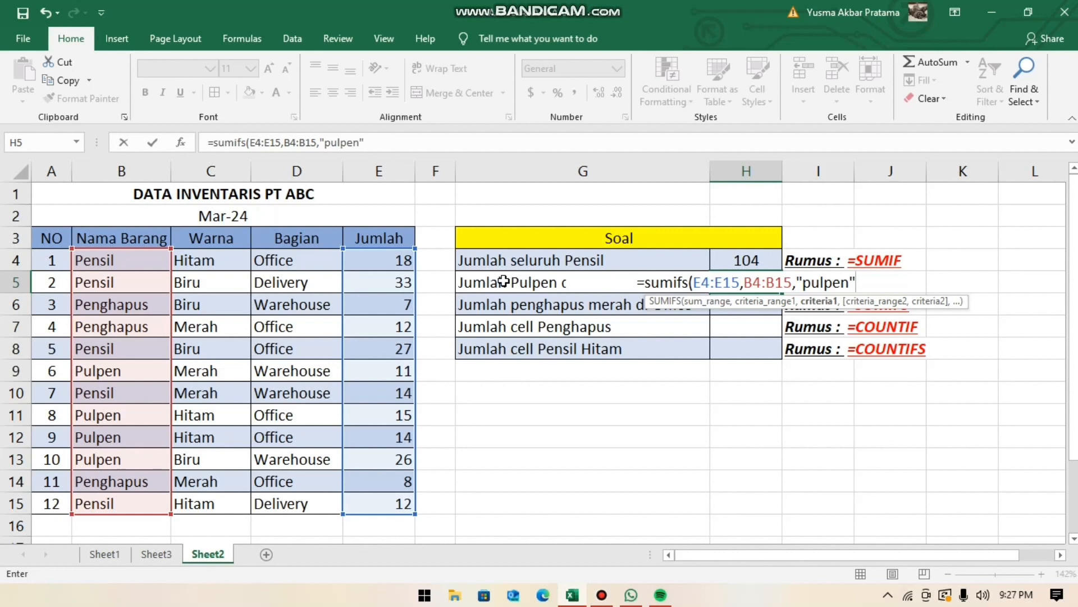
text(,)
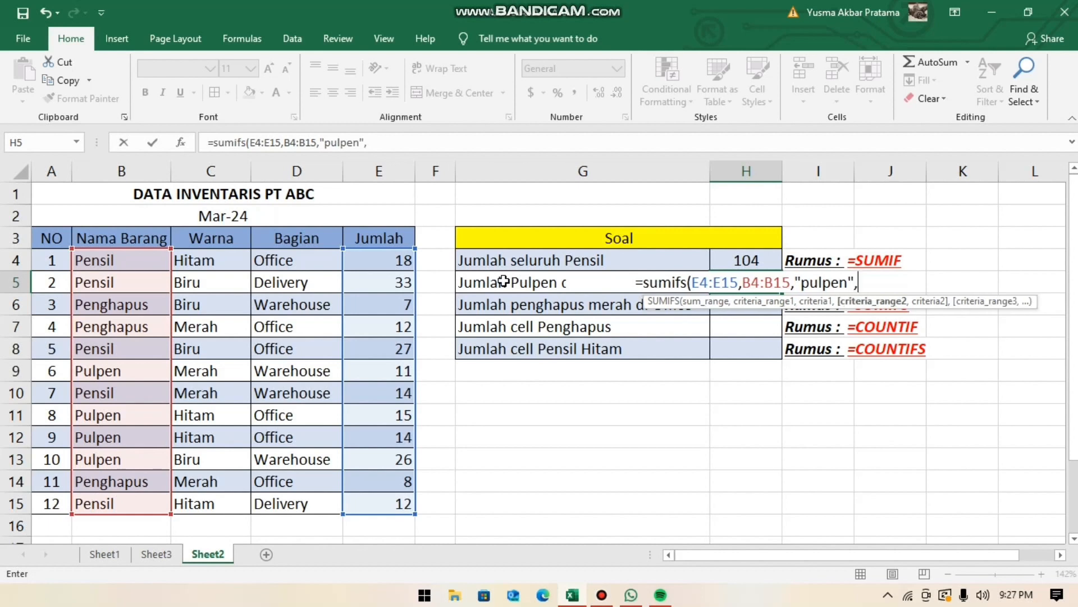
- Add the Bagian range D4:D15 with the criterion "warehose" as the second condition and complete the H5 formula
key(F2)
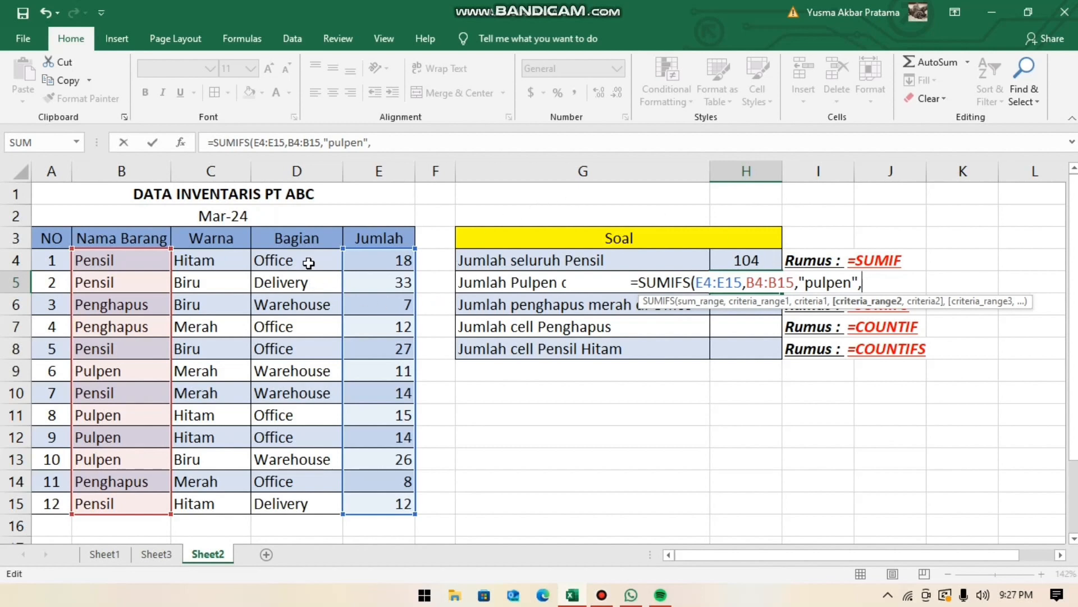
drag(296, 262, 293, 498)
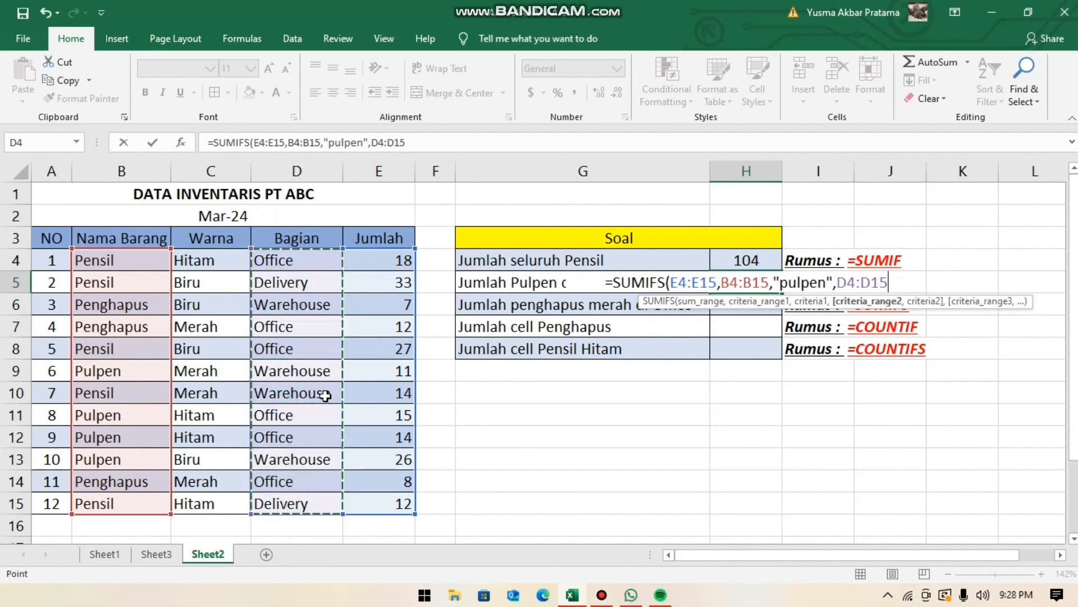
text(,)
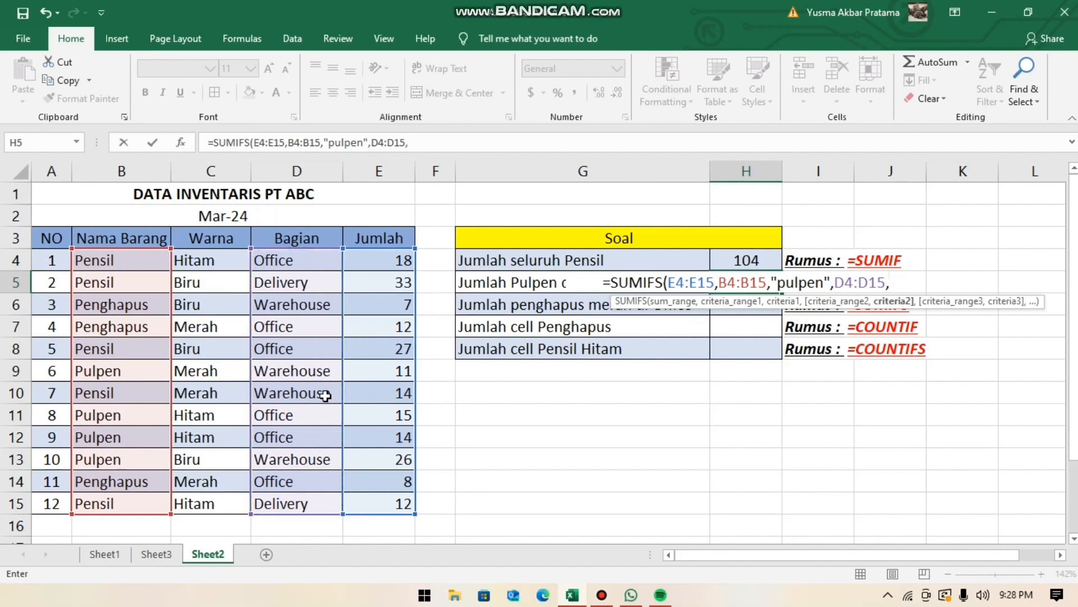
text(")
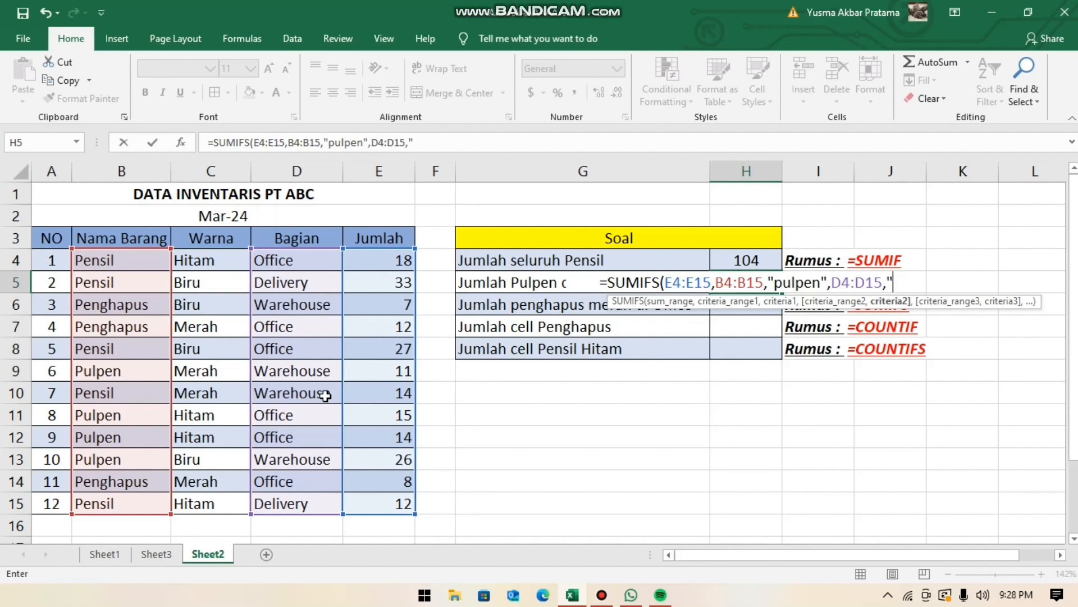
text(warehose)
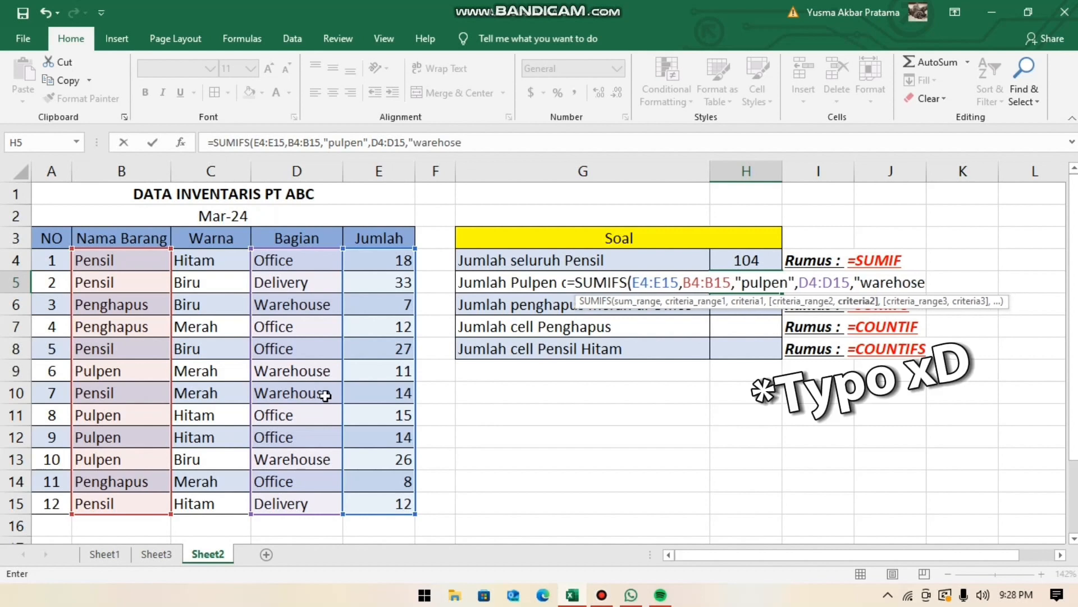
text(")
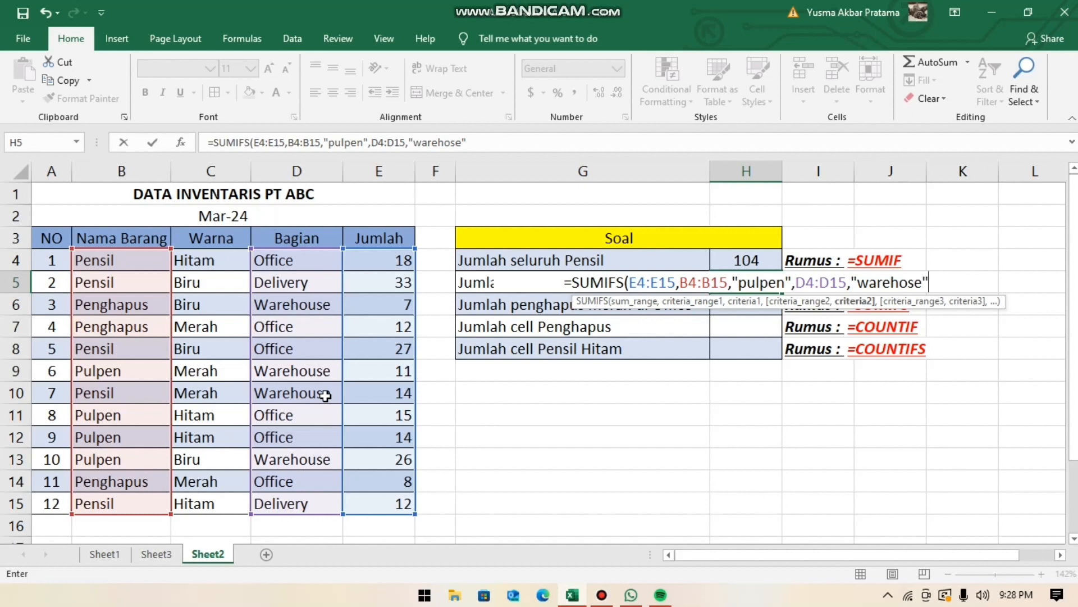
text())
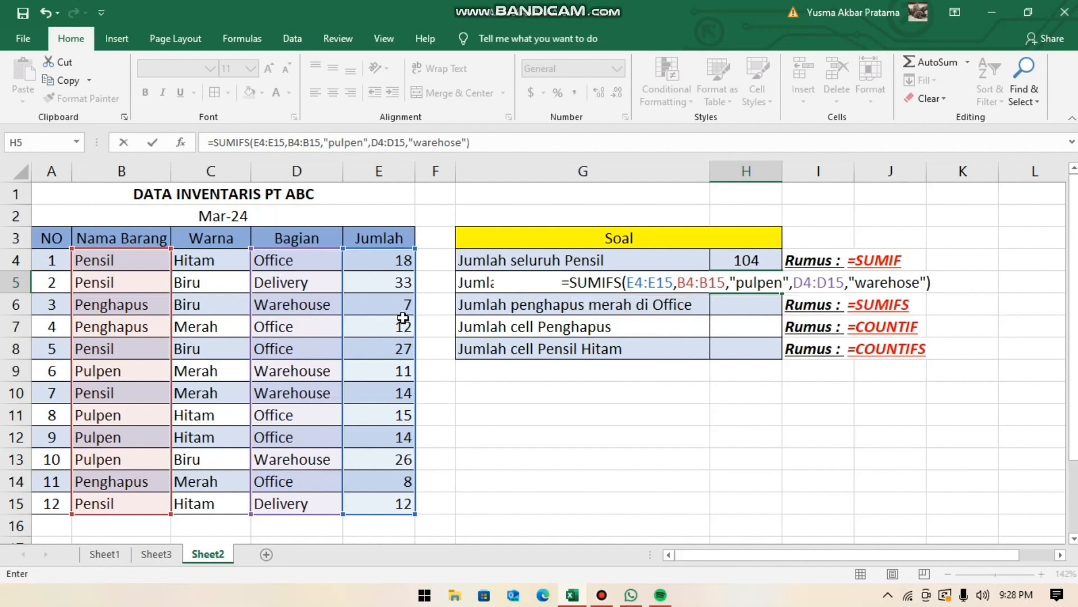
key(Return)
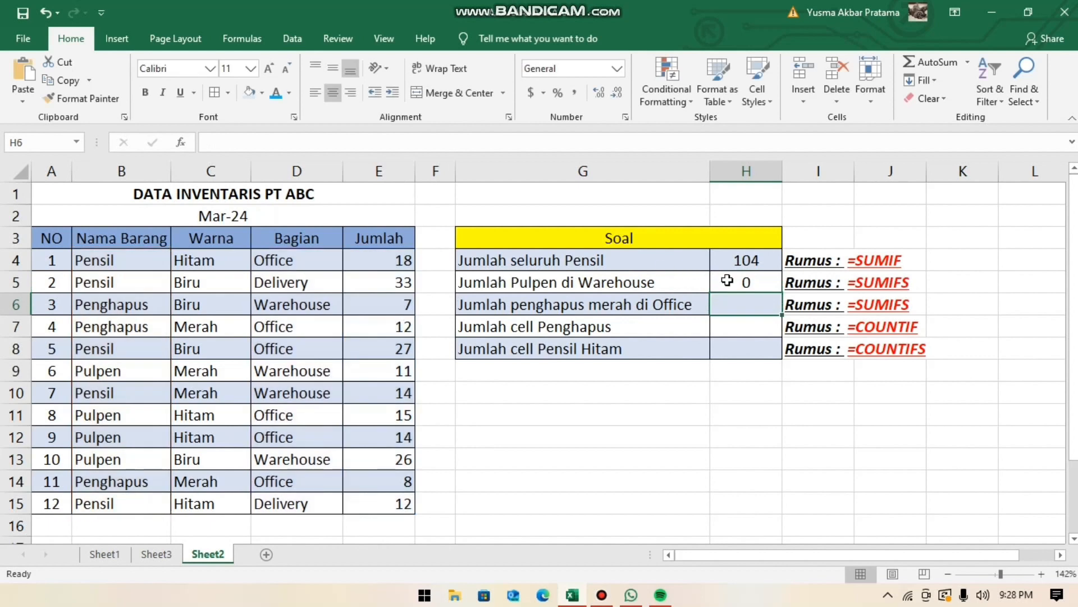
- Correct the spelling of the second criterion in the H5 formula to "warehouse"
click(731, 282)
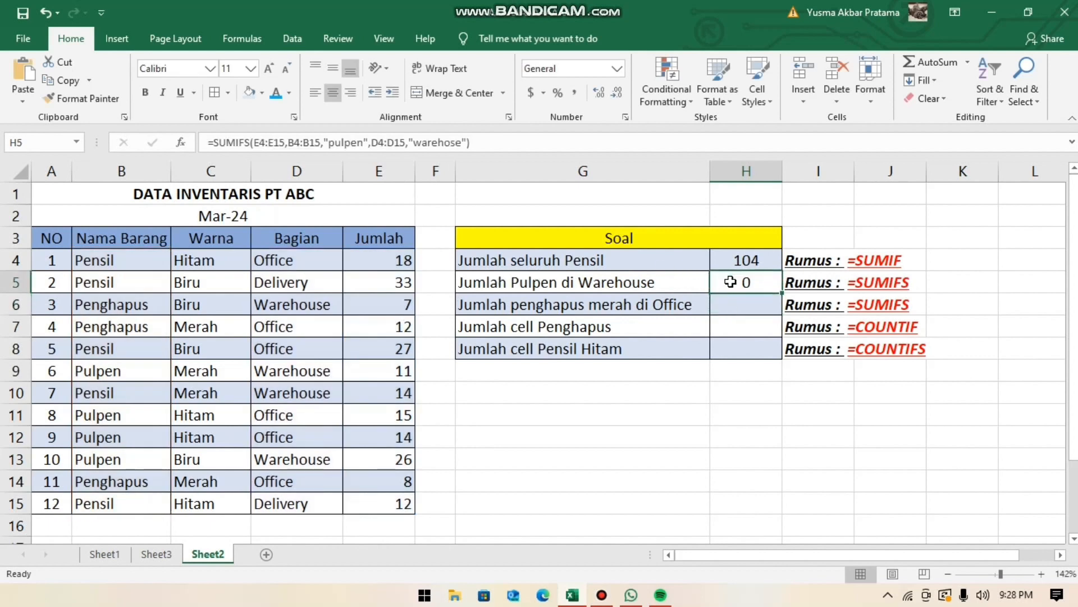
click(438, 142)
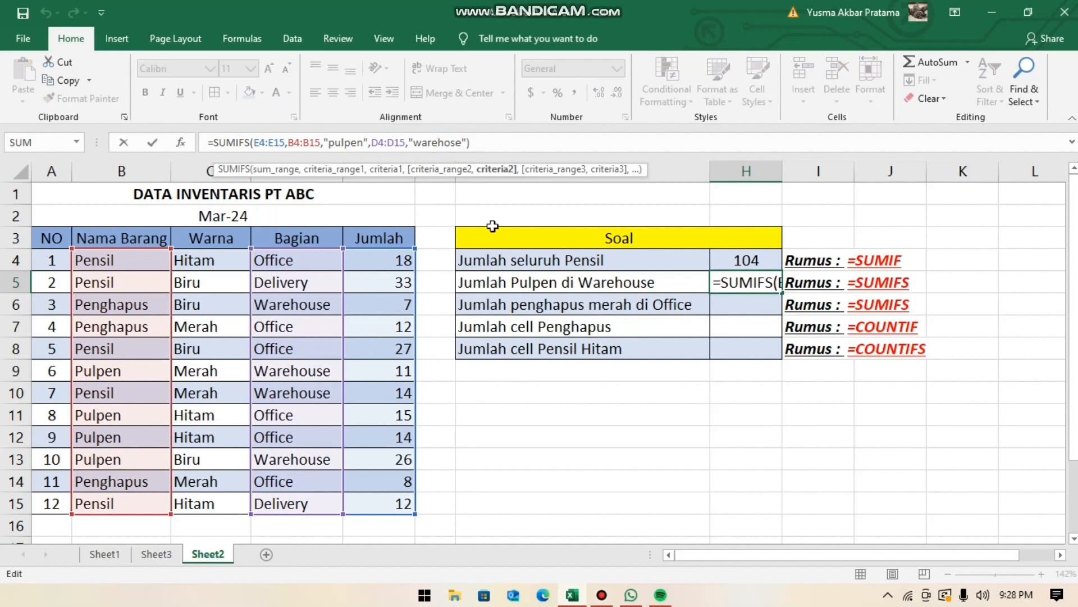
key(Right)
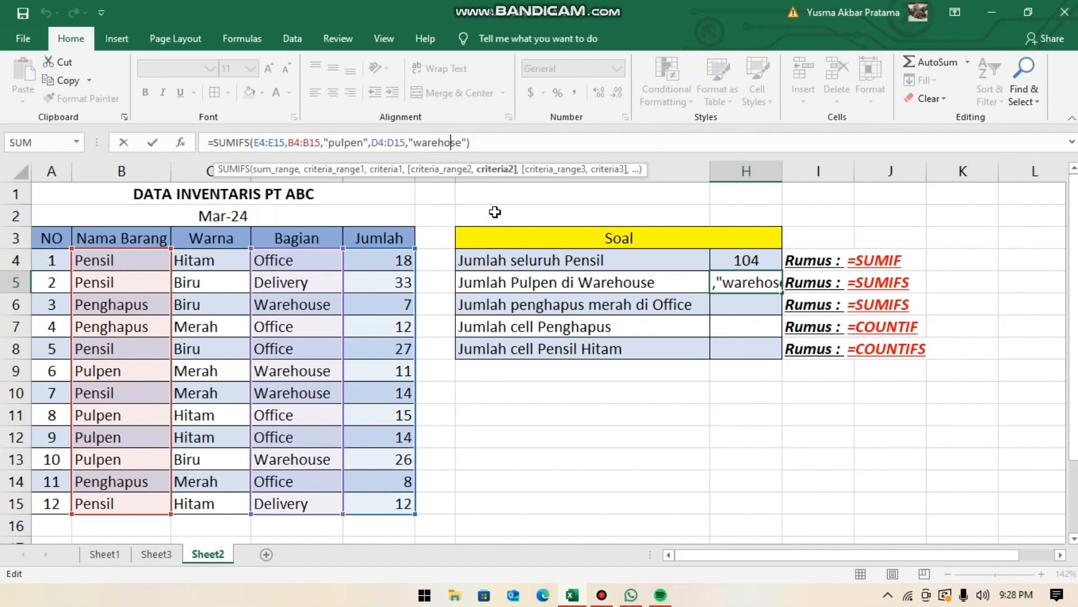
key(Right)
key(BackSpace)
text(use)
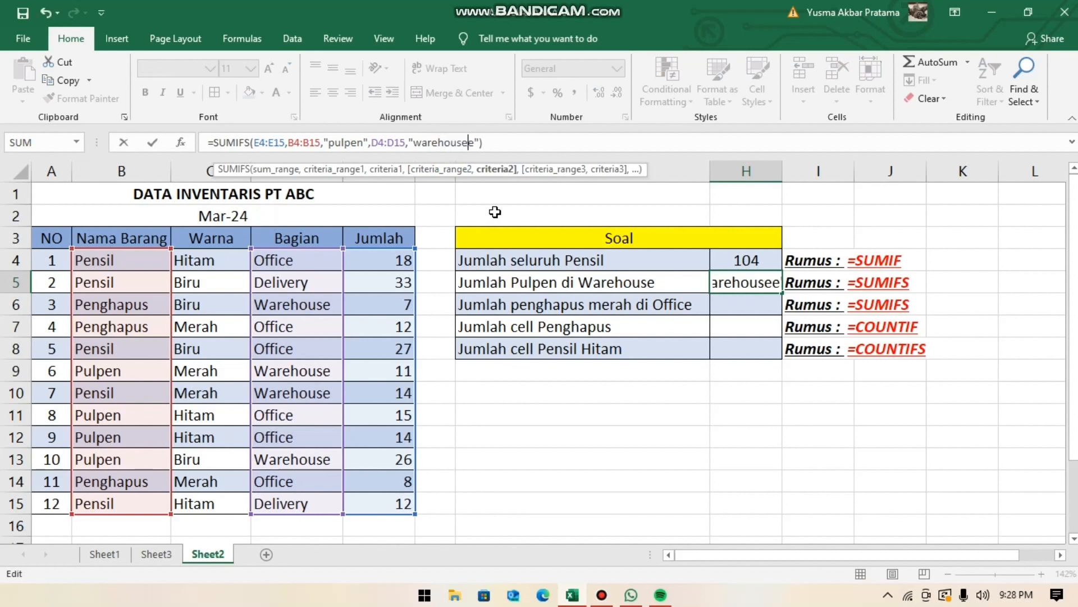
key(Delete)
key(Return)
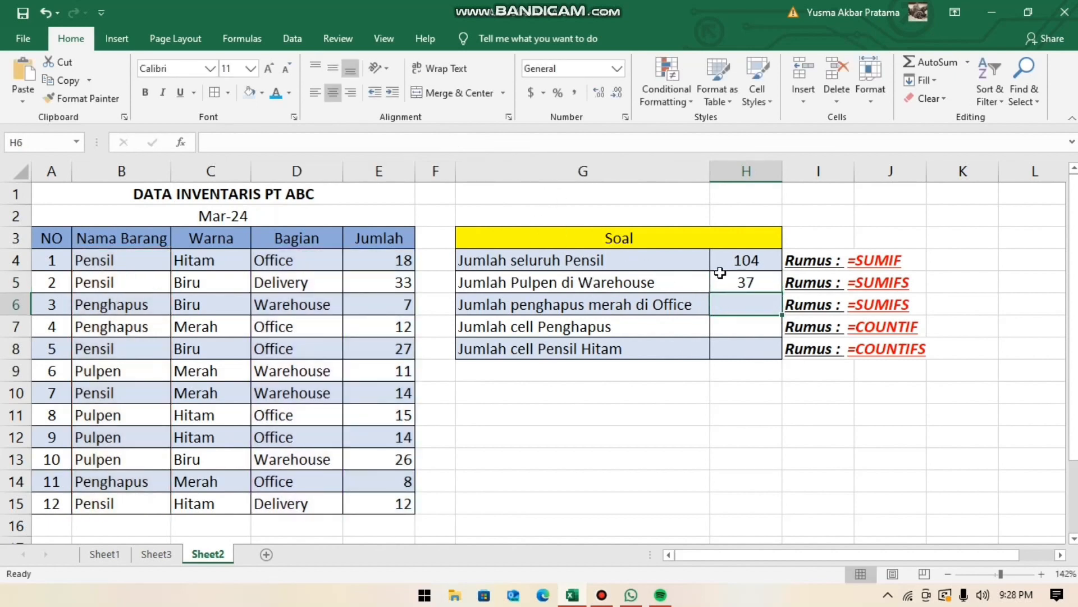
- Review the H5 result and the Nama Barang, Warna and Bagian columns needed for Jumlah penghapus merah di Office
click(759, 283)
click(747, 303)
drag(114, 244, 114, 437)
click(210, 238)
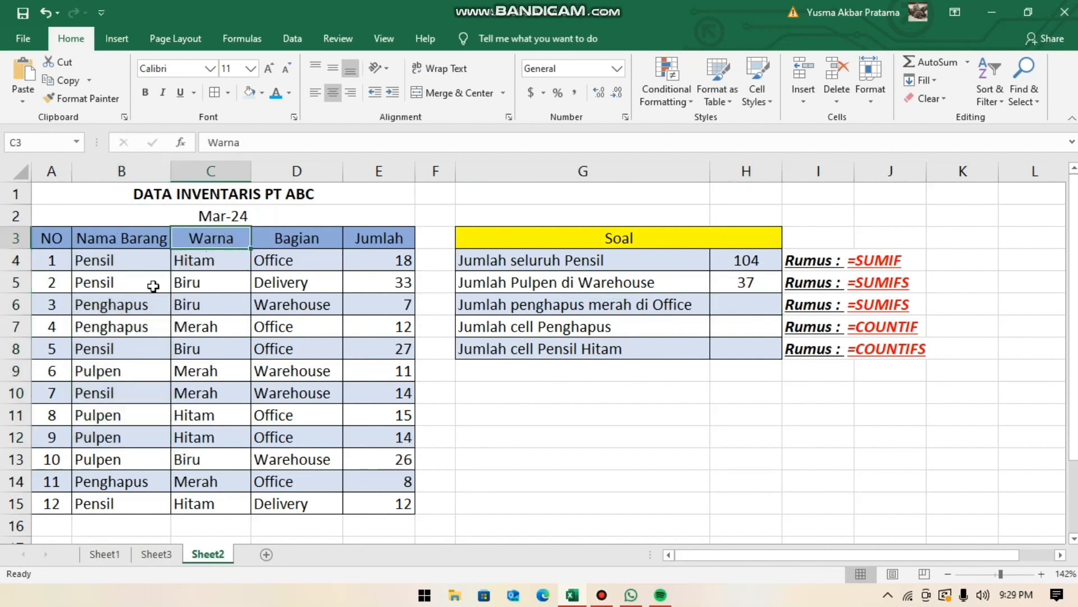
drag(305, 243, 306, 452)
- Start a SUMIFS formula in H6 for Jumlah penghapus merah di Office, with E4:E15 as the sum range
click(739, 302)
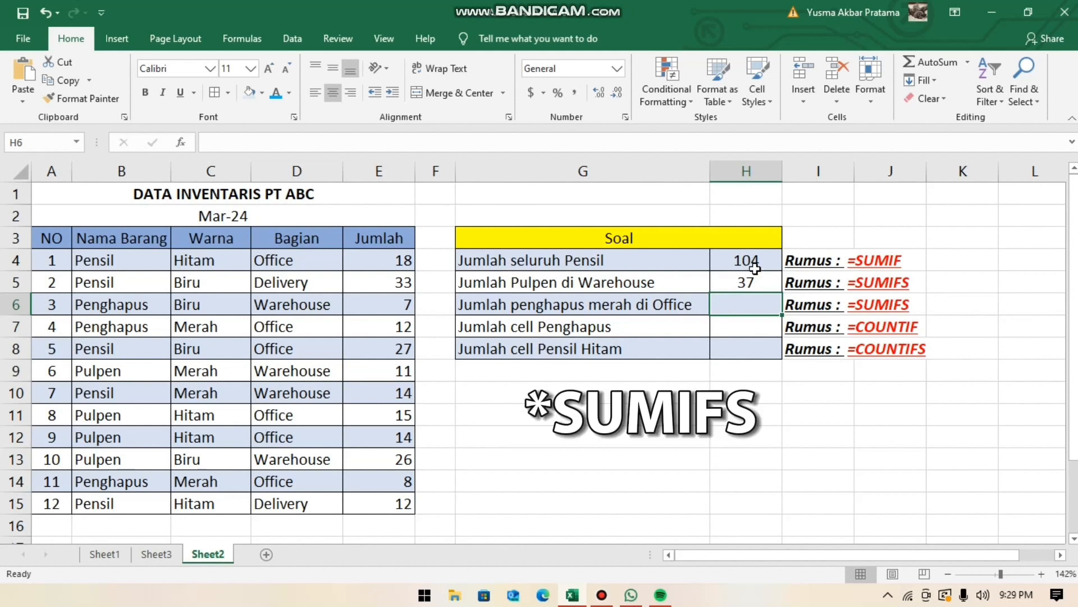
text(=SUMIFS()
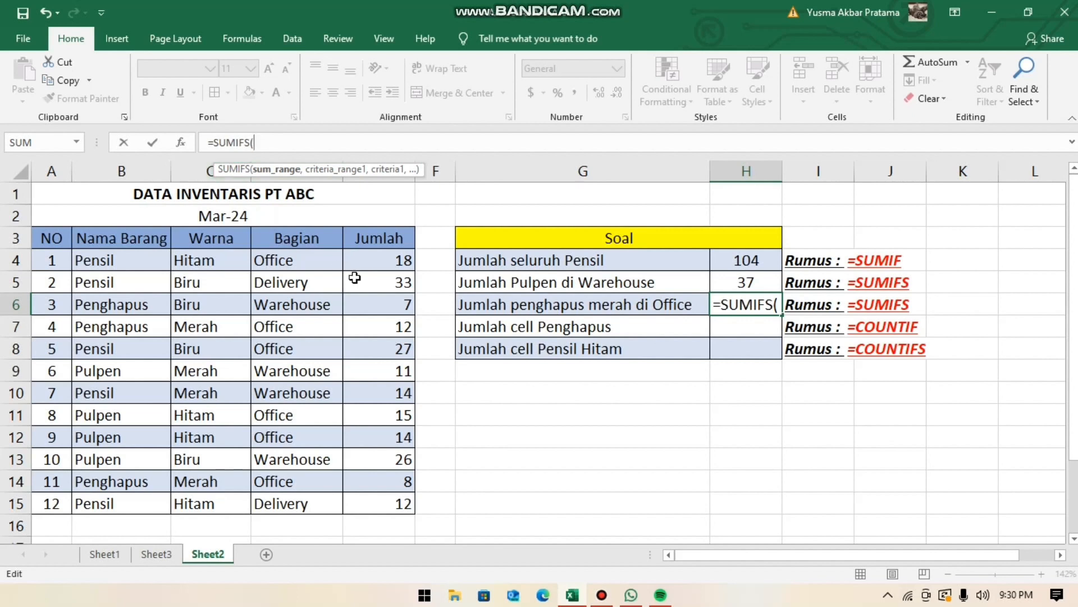
drag(396, 258, 392, 500)
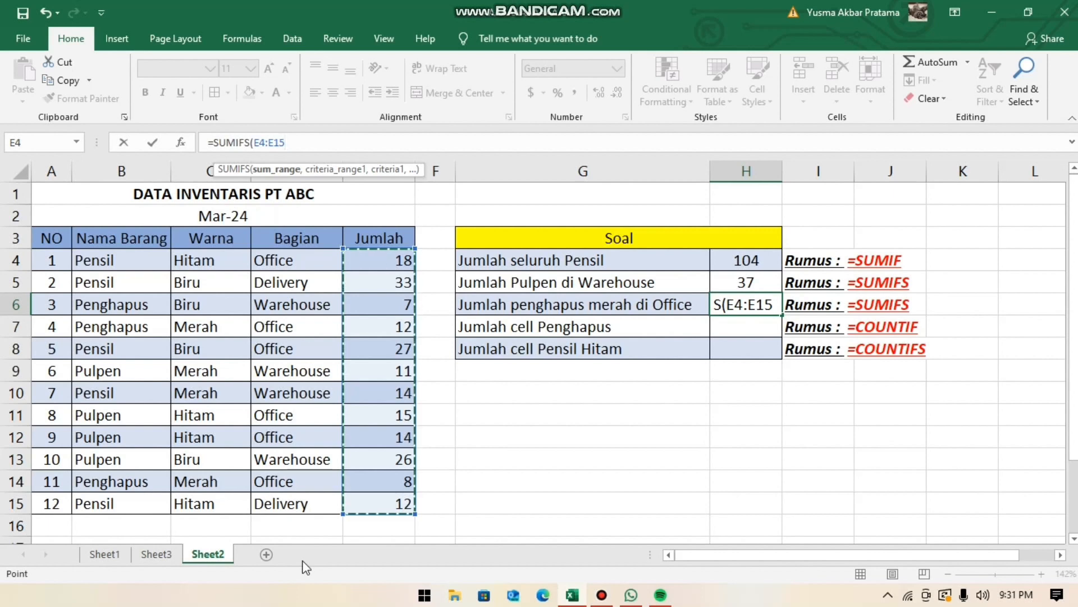
text(,)
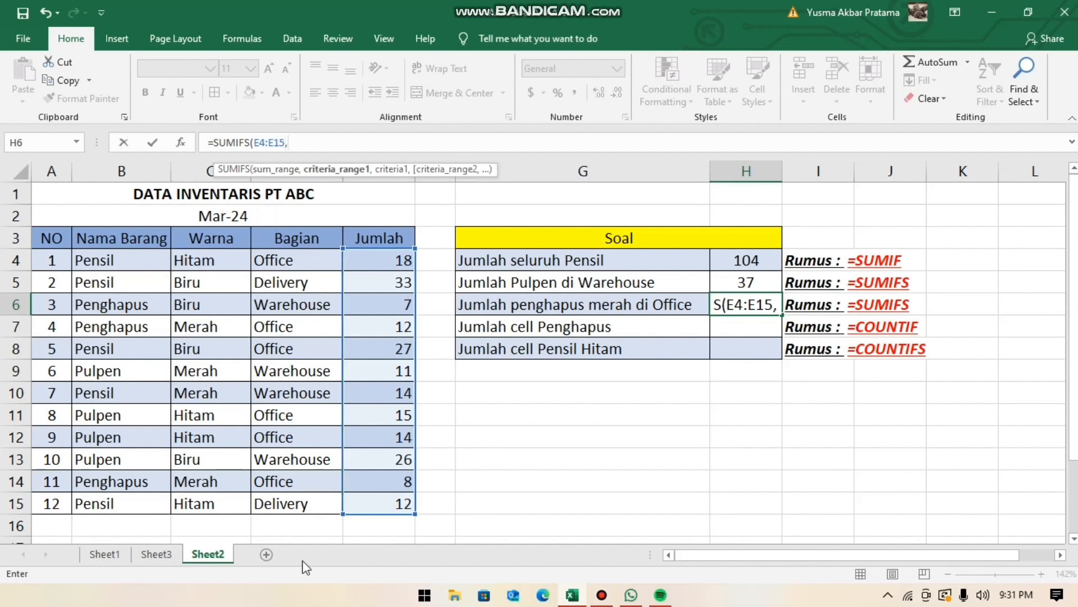
- Add the Nama Barang range B4:B15 with the criterion "penghapus" as the first condition of the H6 SUMIFS formula
click(138, 260)
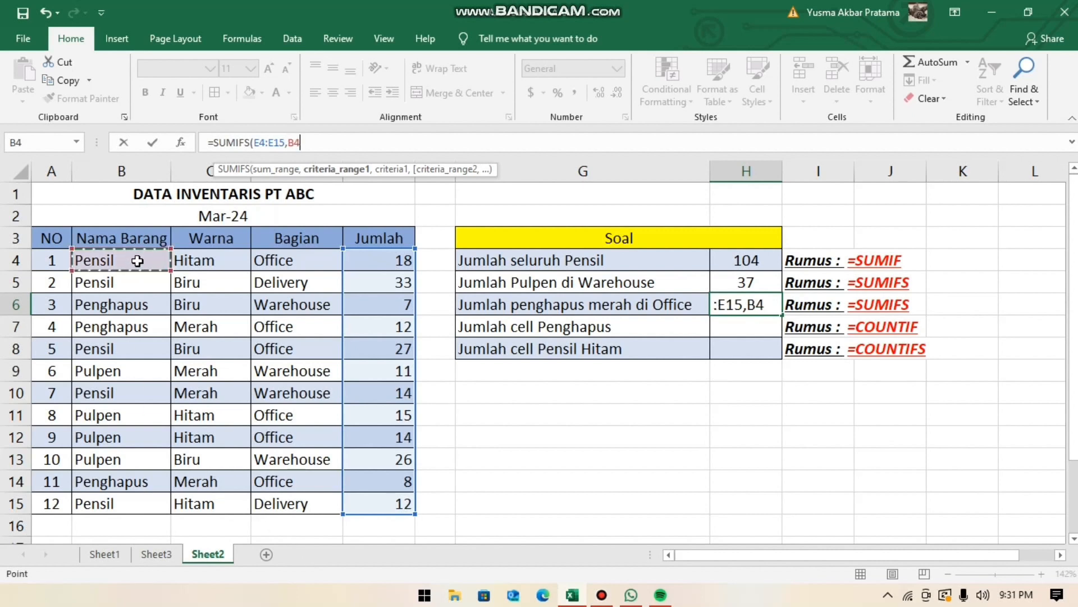
drag(137, 261, 126, 500)
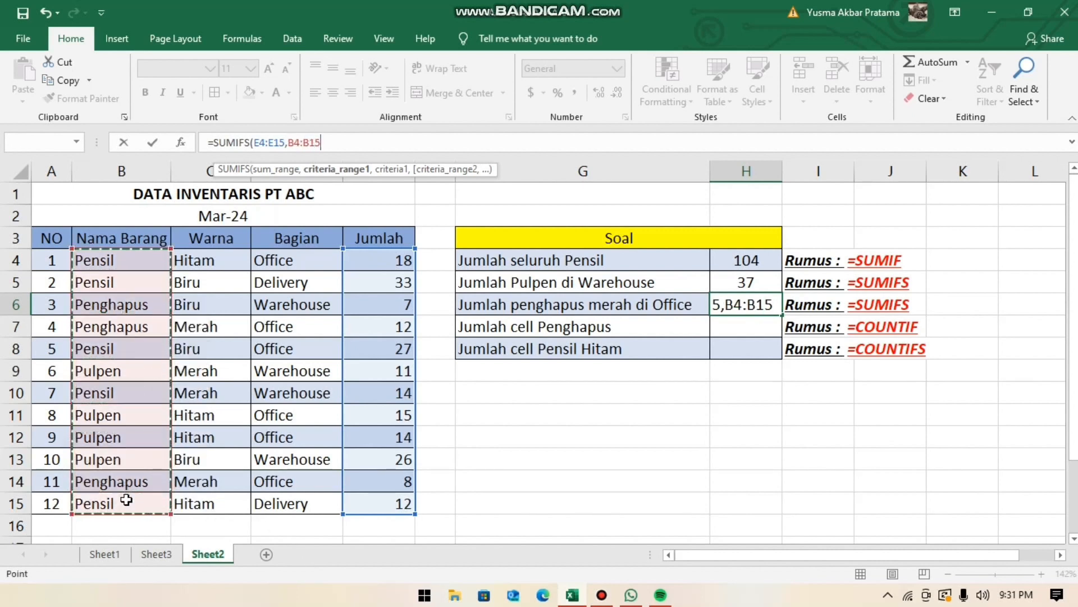
text(,)
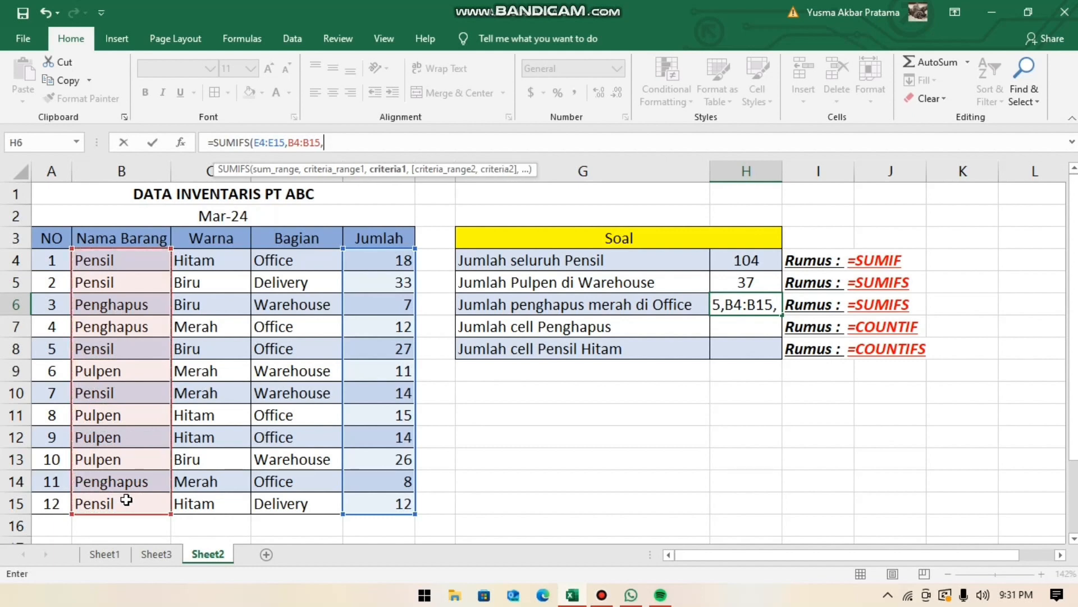
text(")
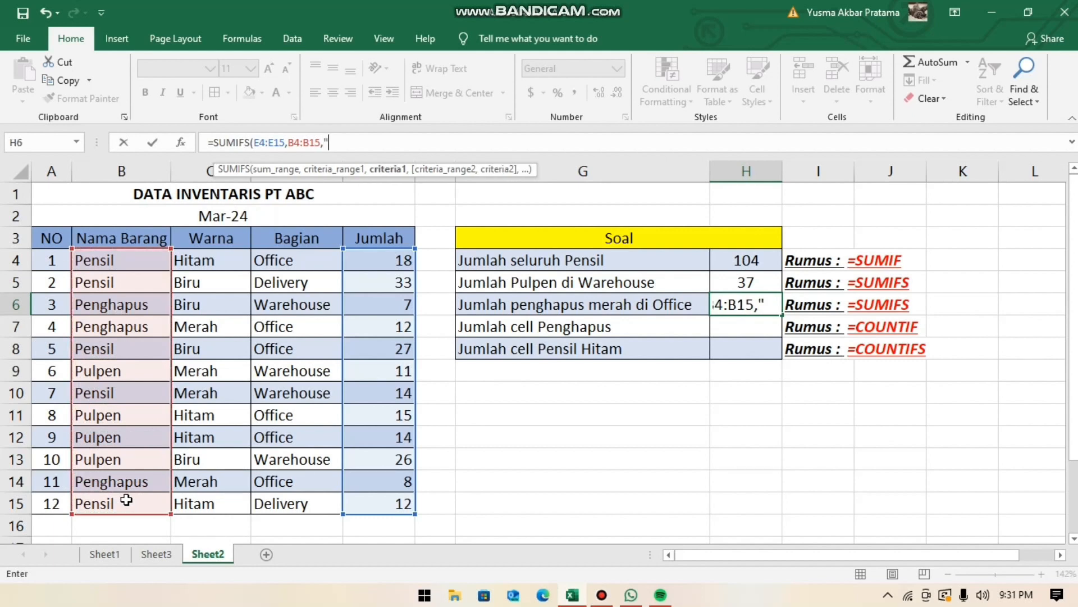
text(pengha)
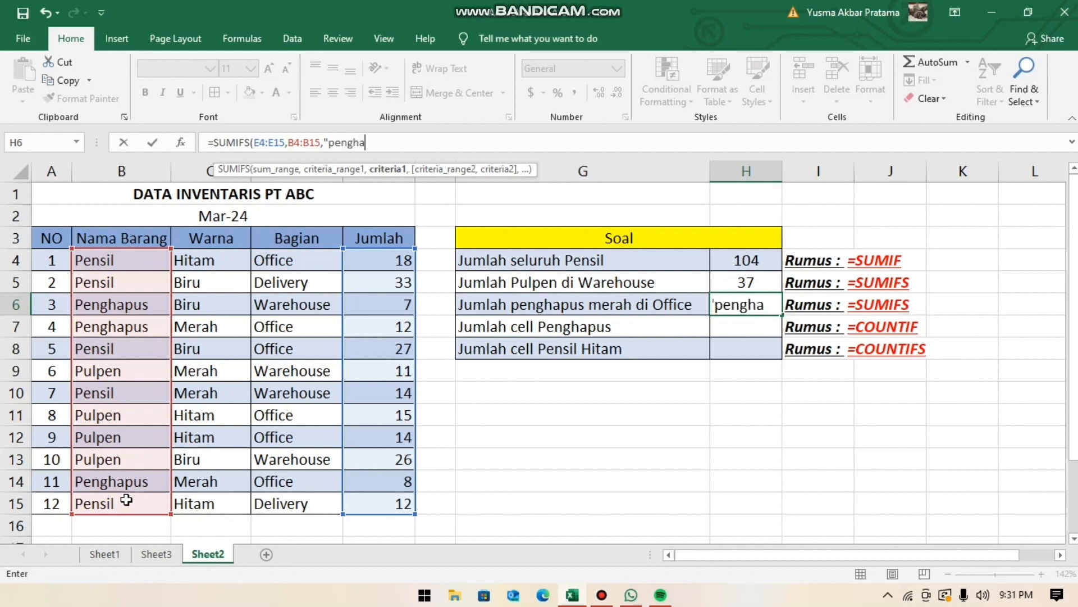
text(pus)
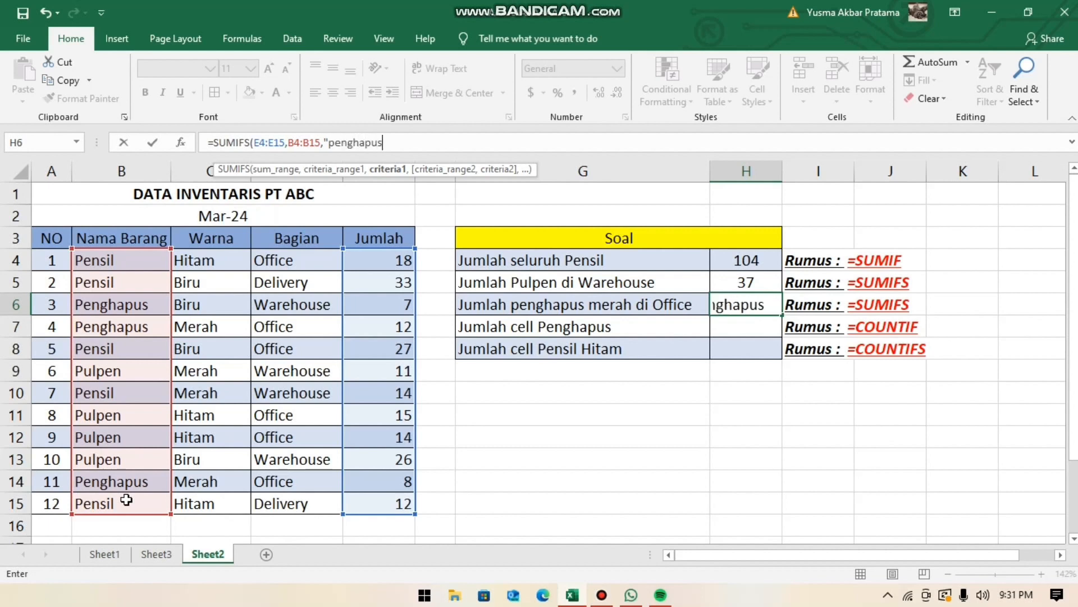
text(",)
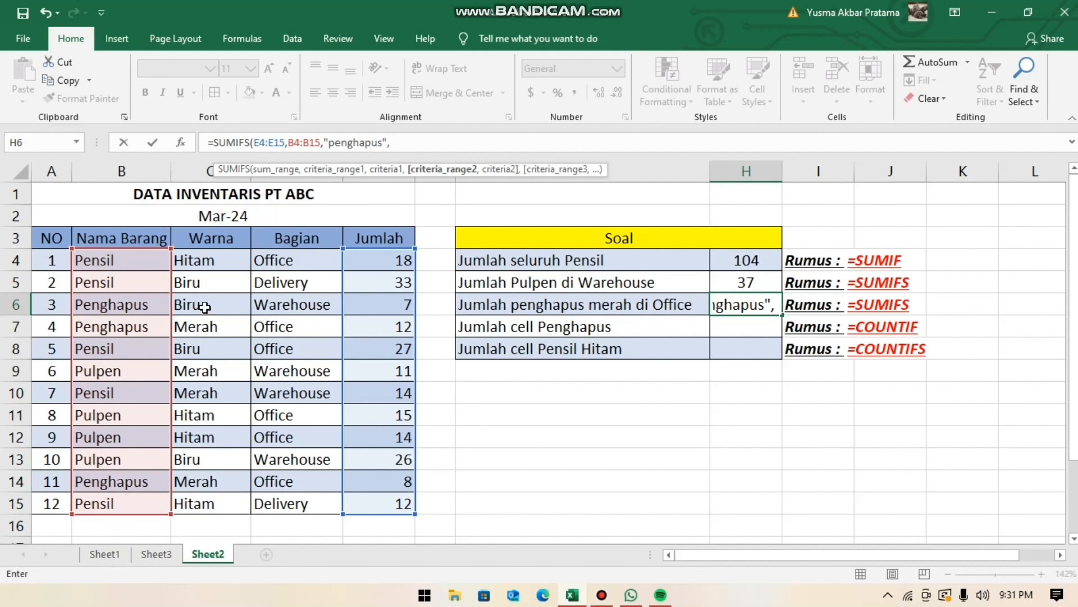
- Add the Warna range C4:C15 with the criterion "merah" as the second condition of the H6 formula
drag(228, 257, 217, 505)
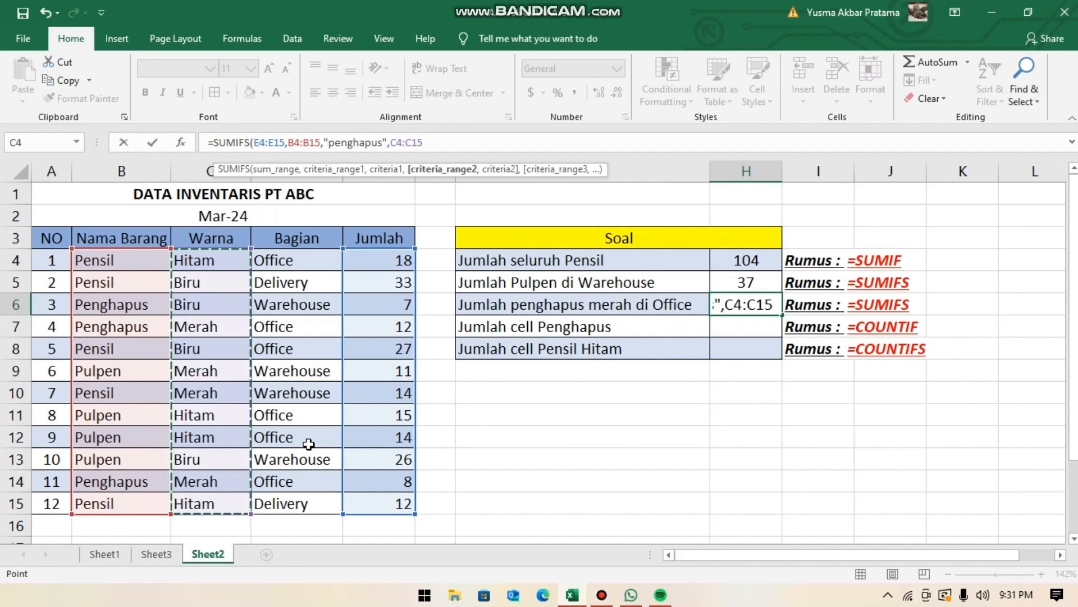
text(,)
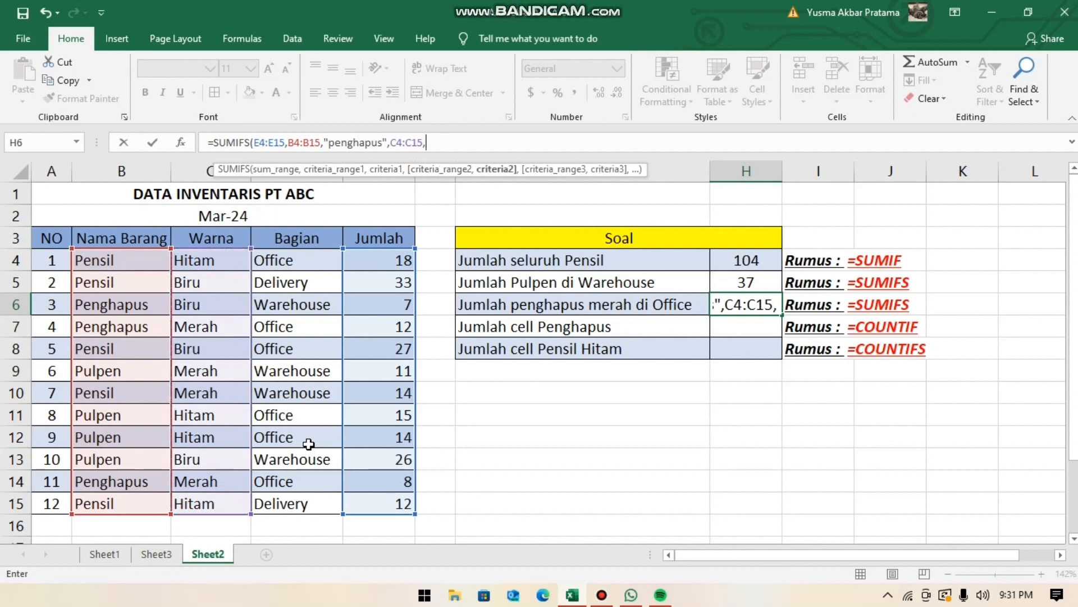
text(")
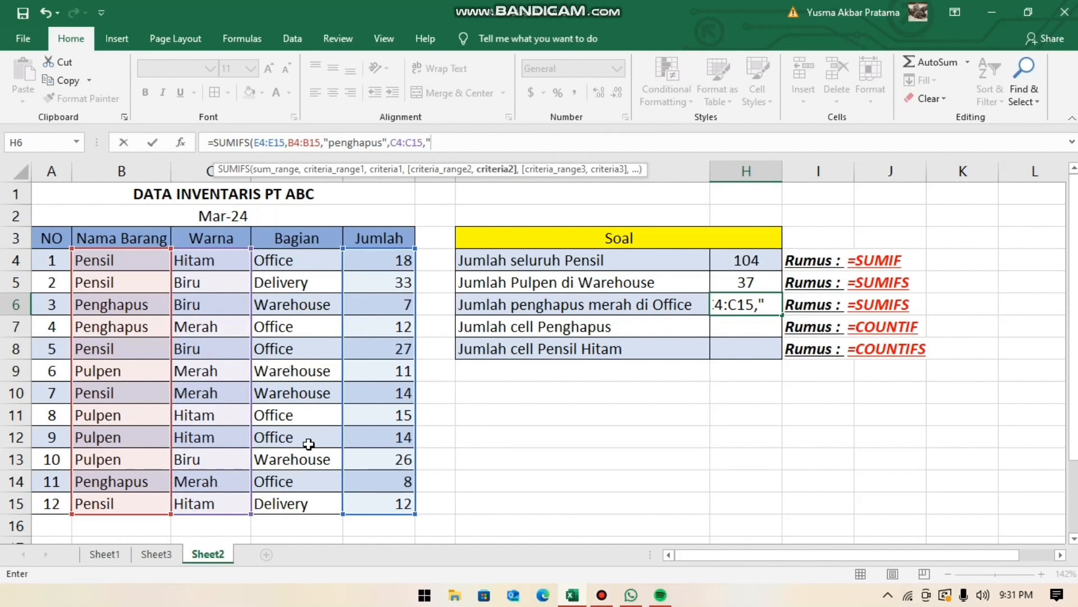
text(merah)
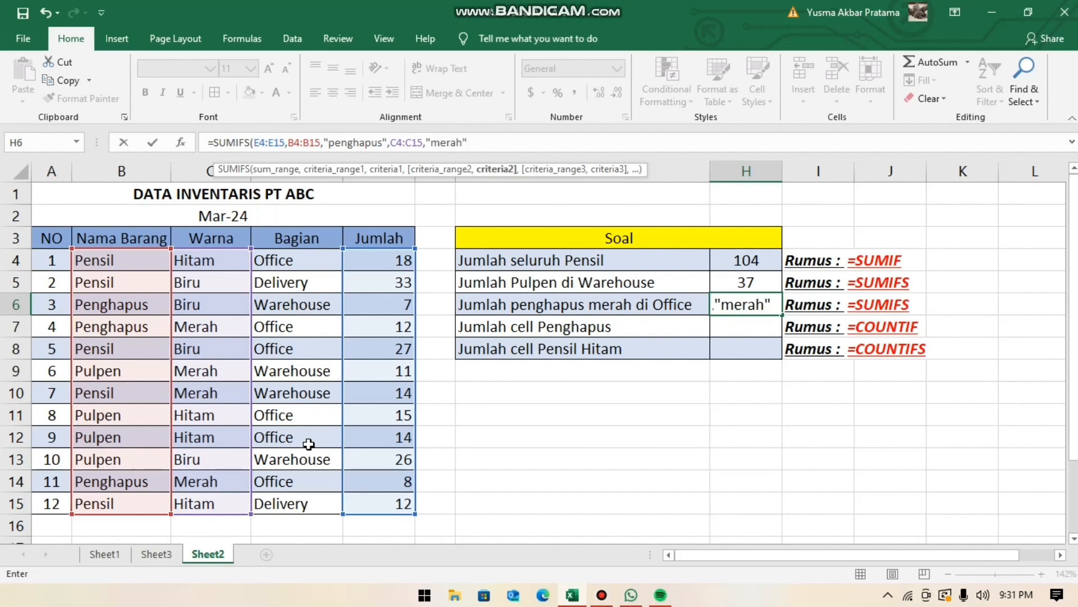
text(",)
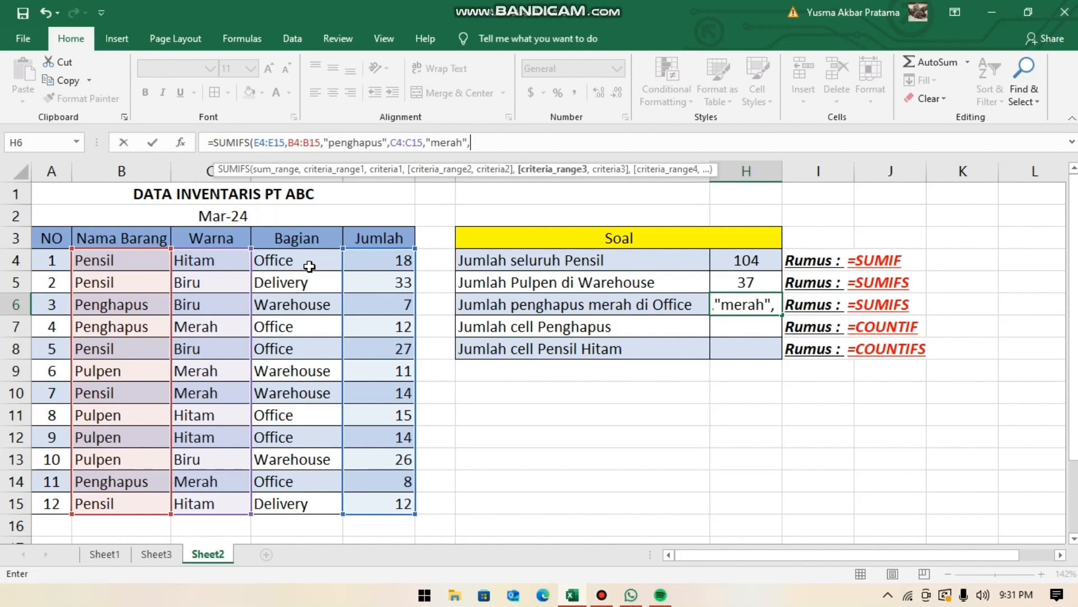
- Add the Bagian range D4:D15 with the criterion "office" as the third condition and complete the H6 formula, accepting the proposed correction
drag(310, 266, 288, 509)
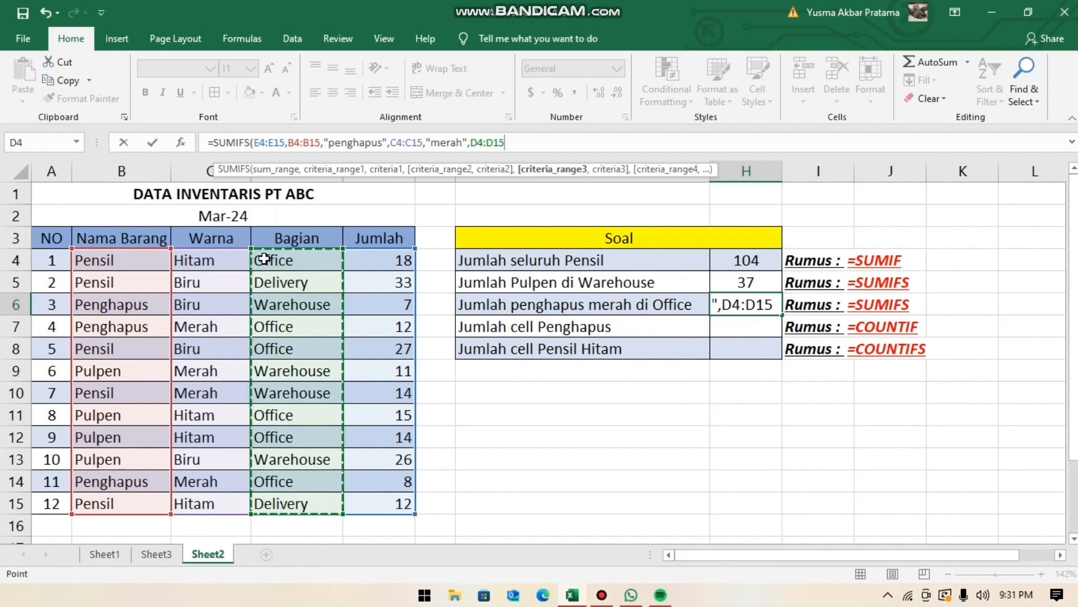
text(,)
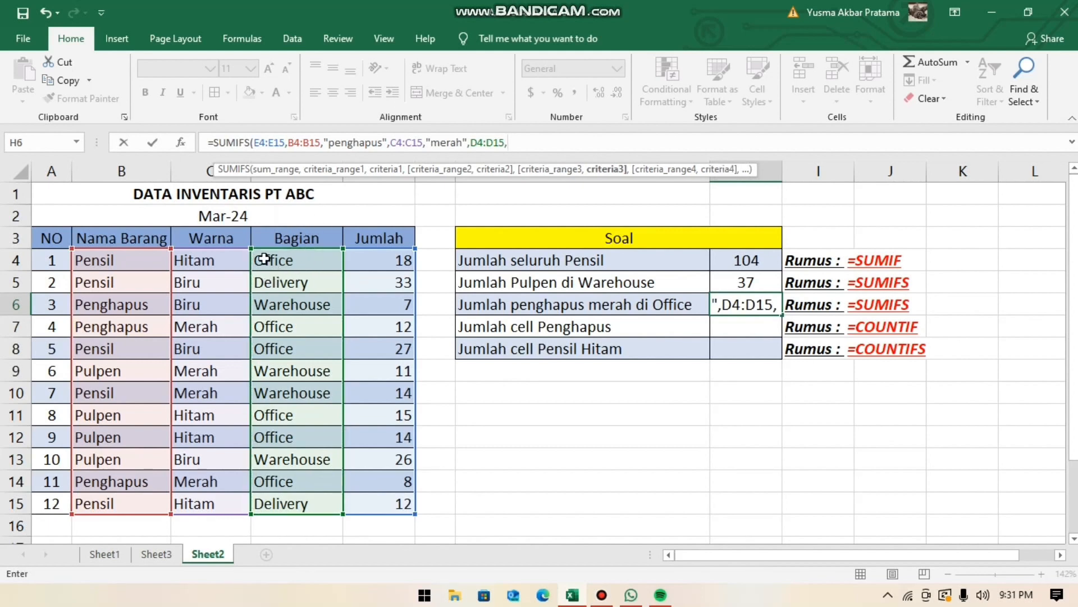
text("office)
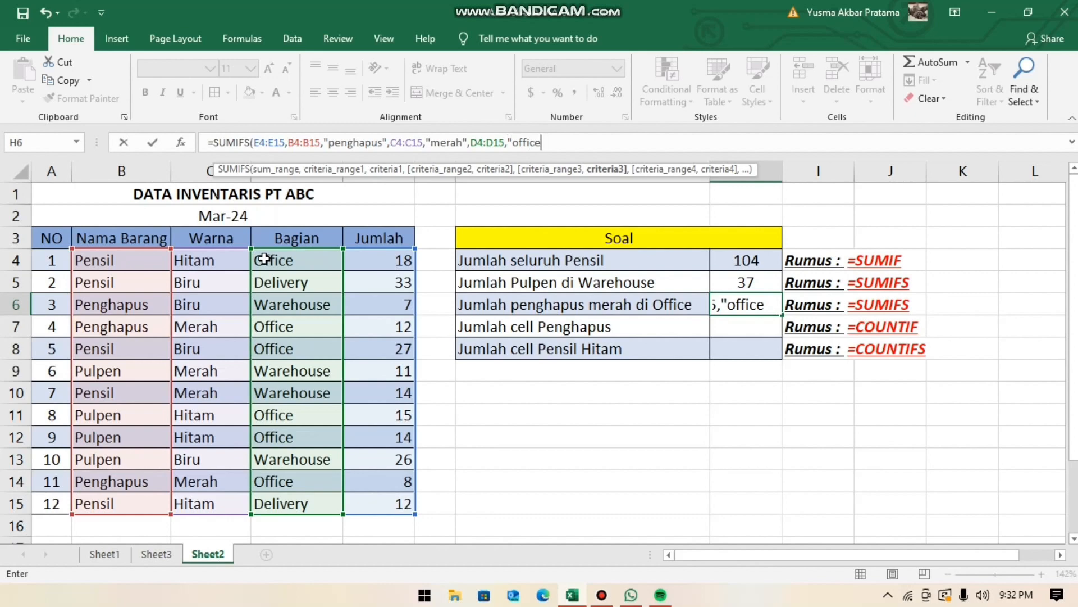
text())
key(Return)
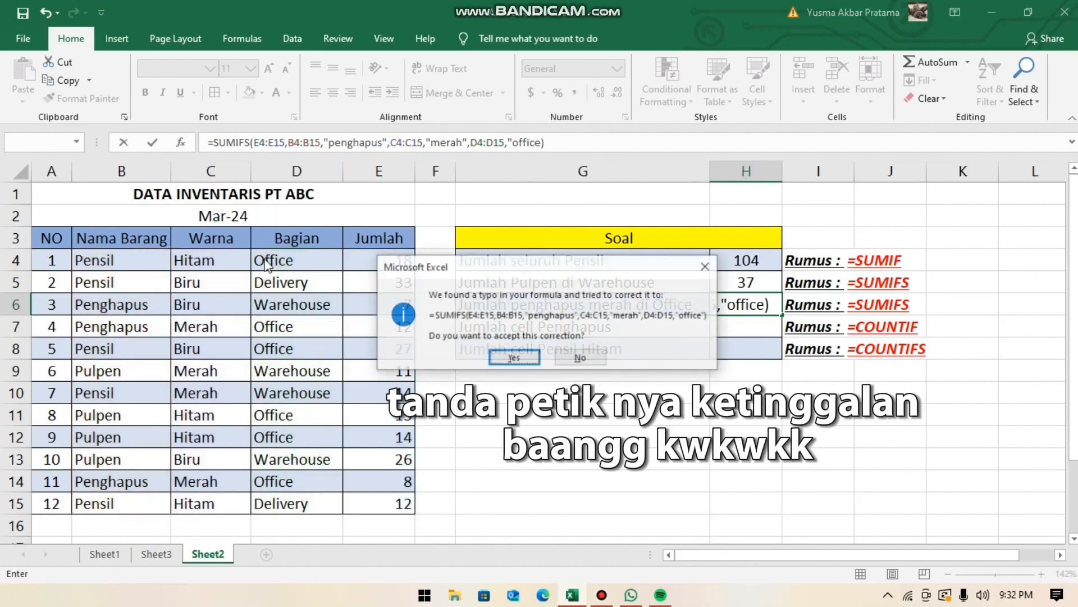
click(514, 357)
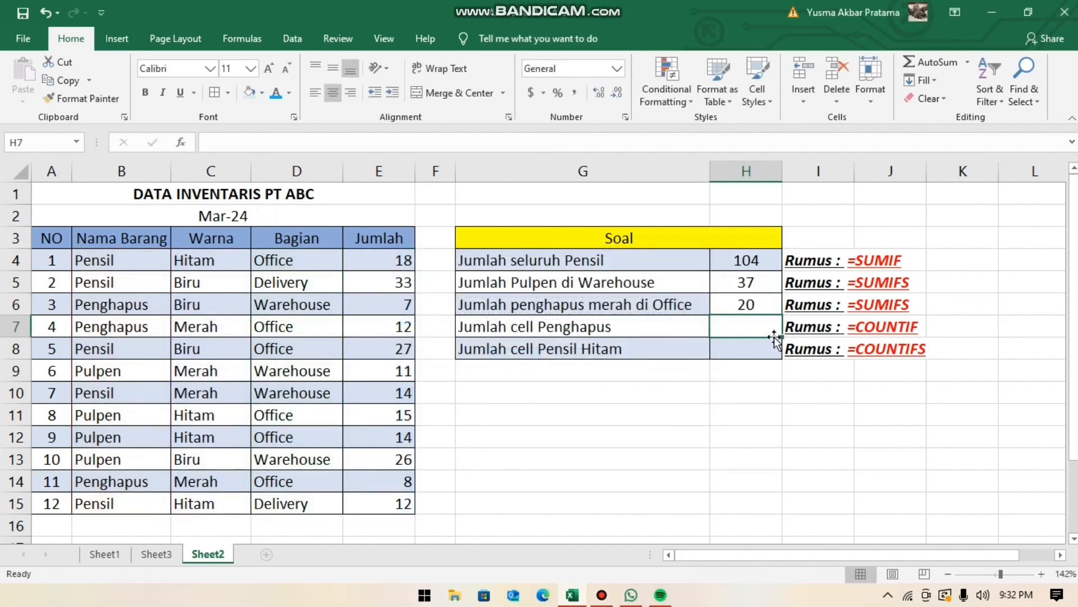
- Review the H6 result and the Penghapus entries in the Nama Barang column needed for Jumlah cell Penghapus
click(765, 309)
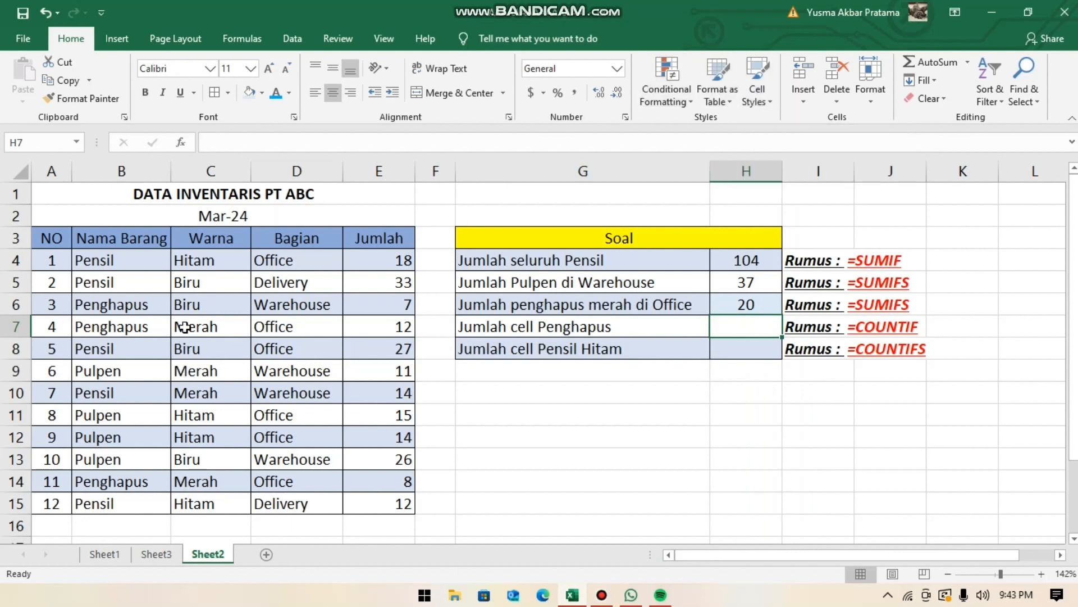
click(117, 311)
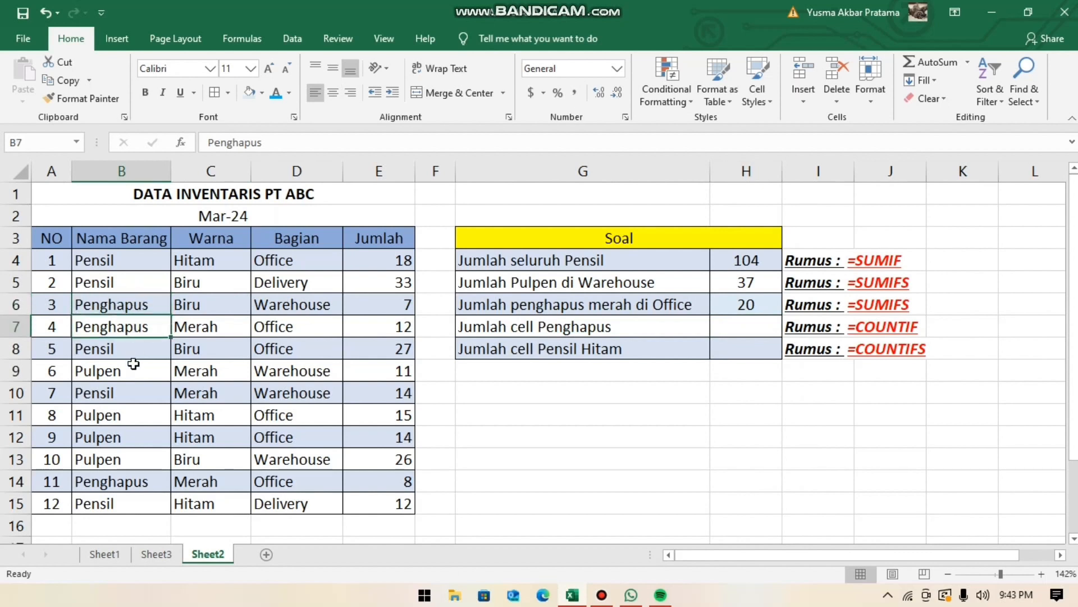
double_click(125, 481)
click(148, 459)
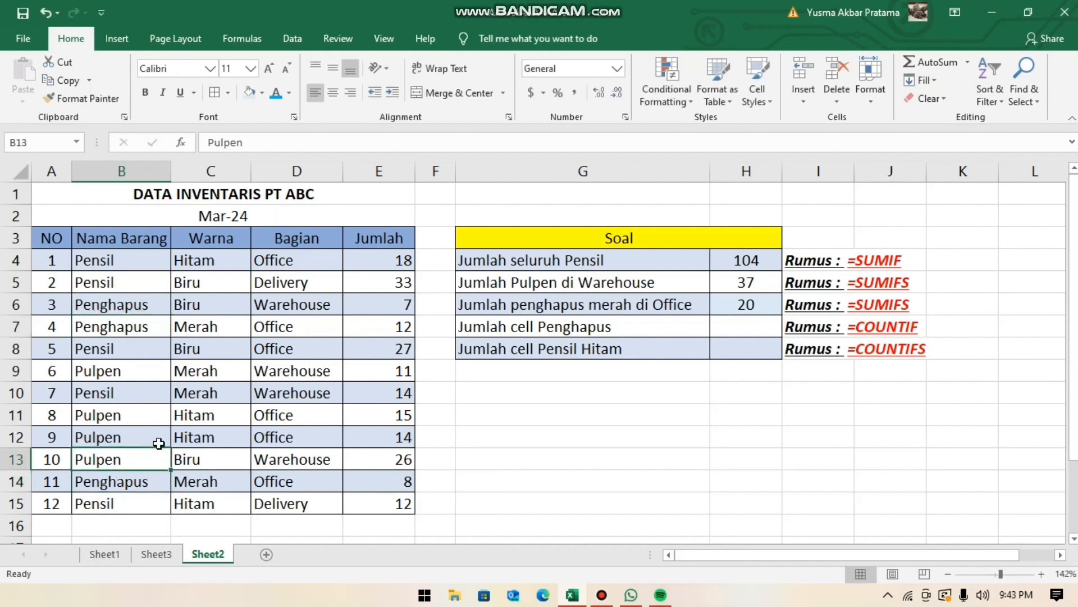
click(124, 481)
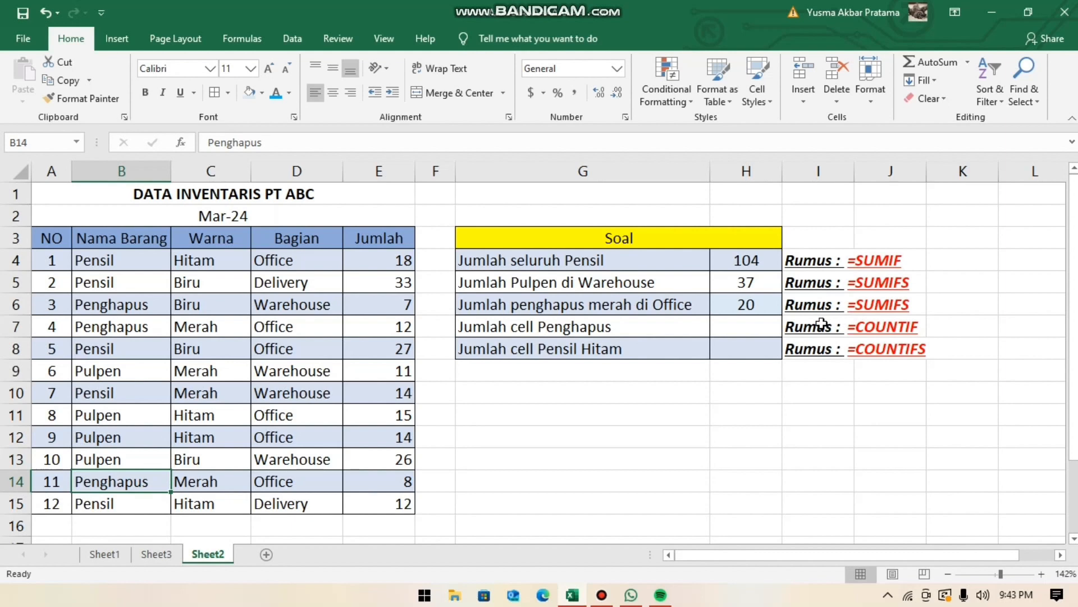
- Start a COUNTIF formula in H7 for Jumlah cell Penghapus, with the Nama Barang range B4:B15 as the range
click(762, 329)
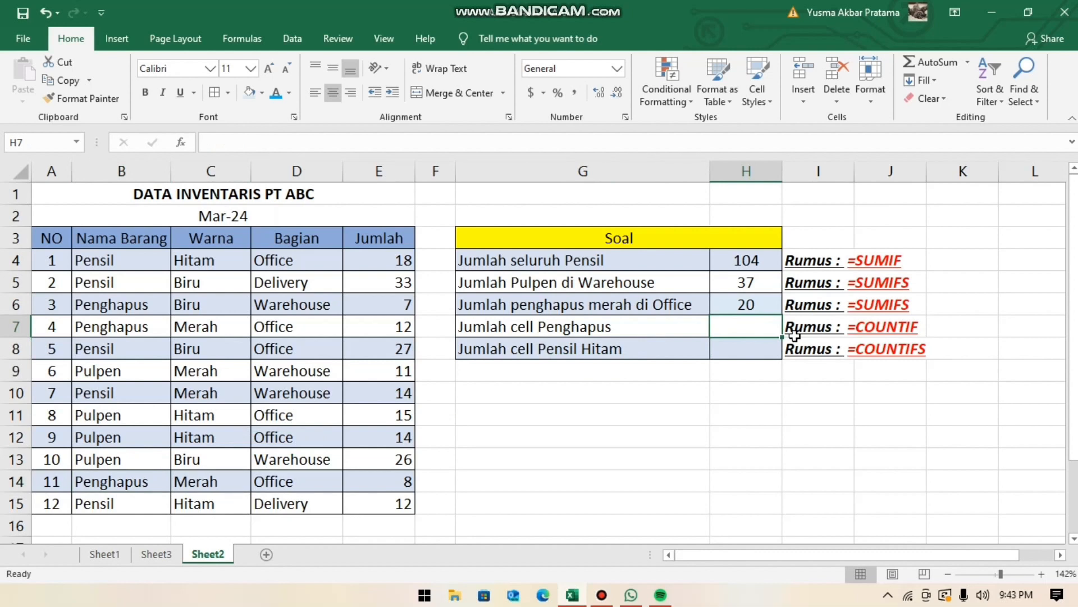
text(=co)
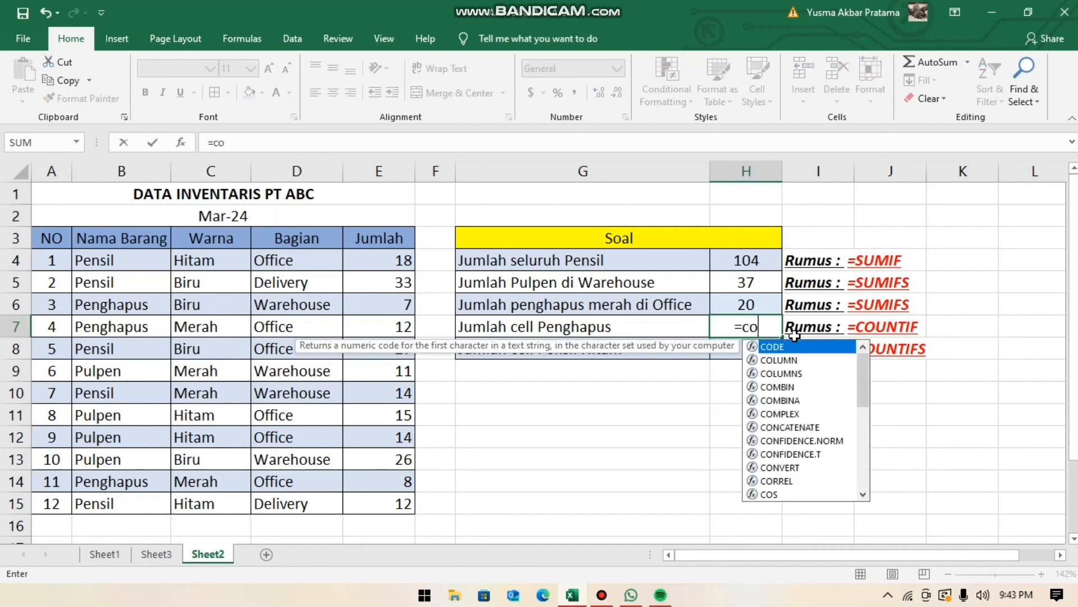
text(untif)
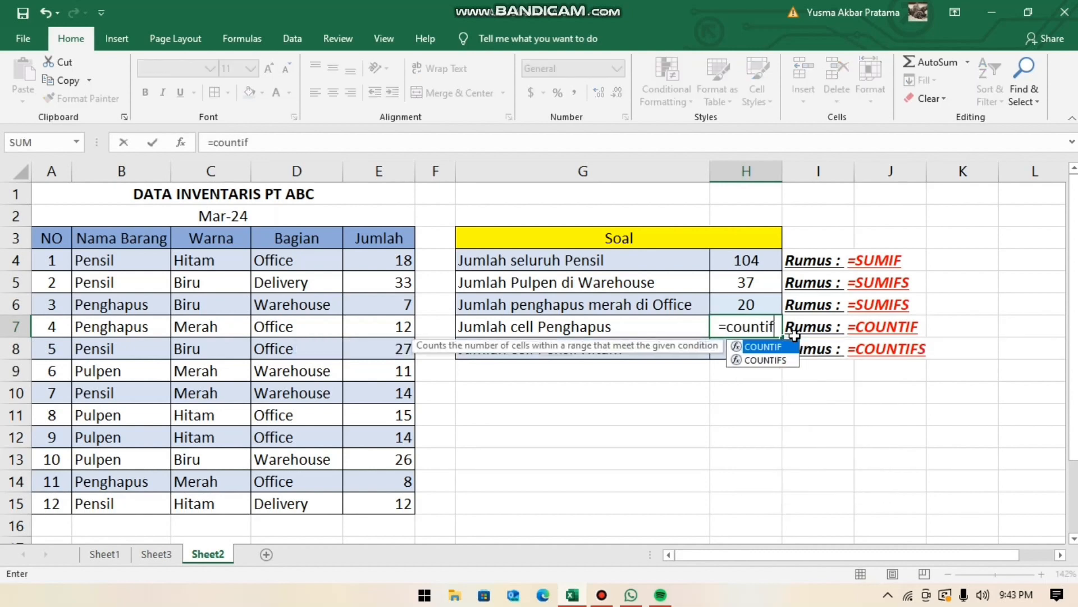
text(()
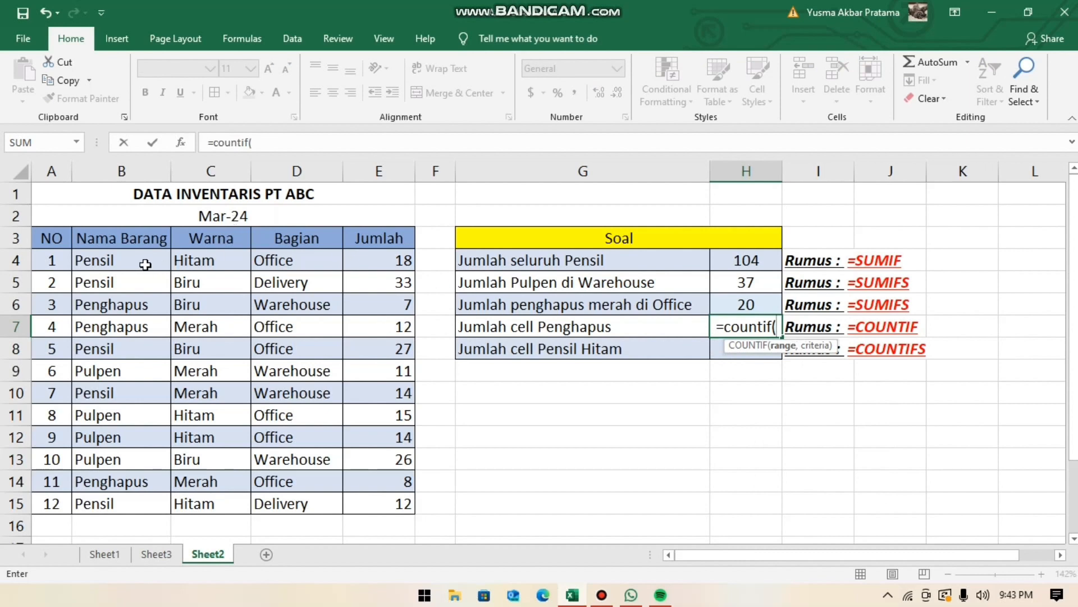
drag(146, 264, 131, 507)
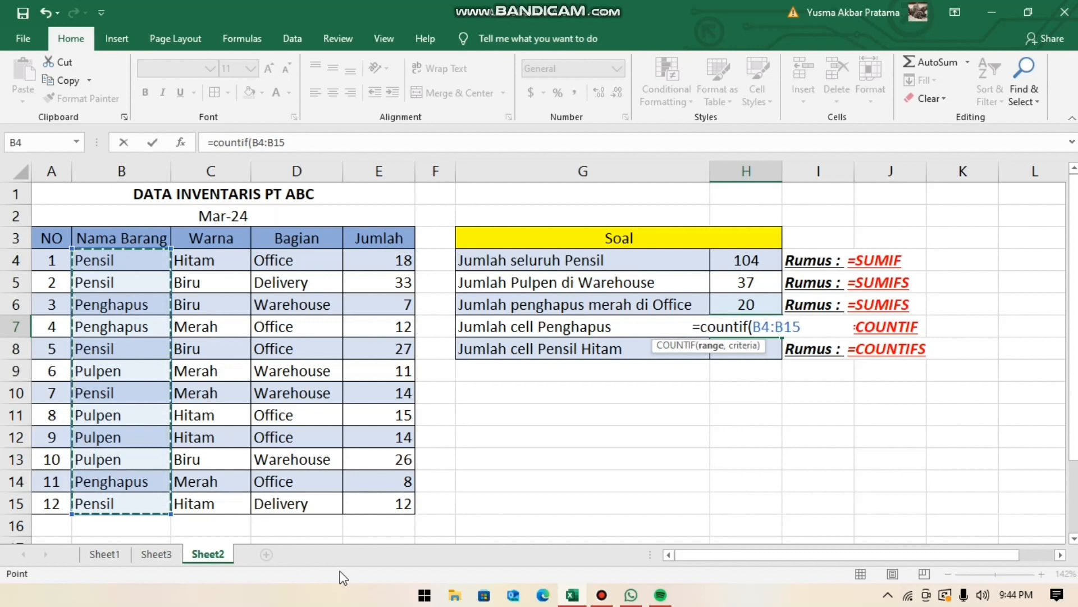
text(,)
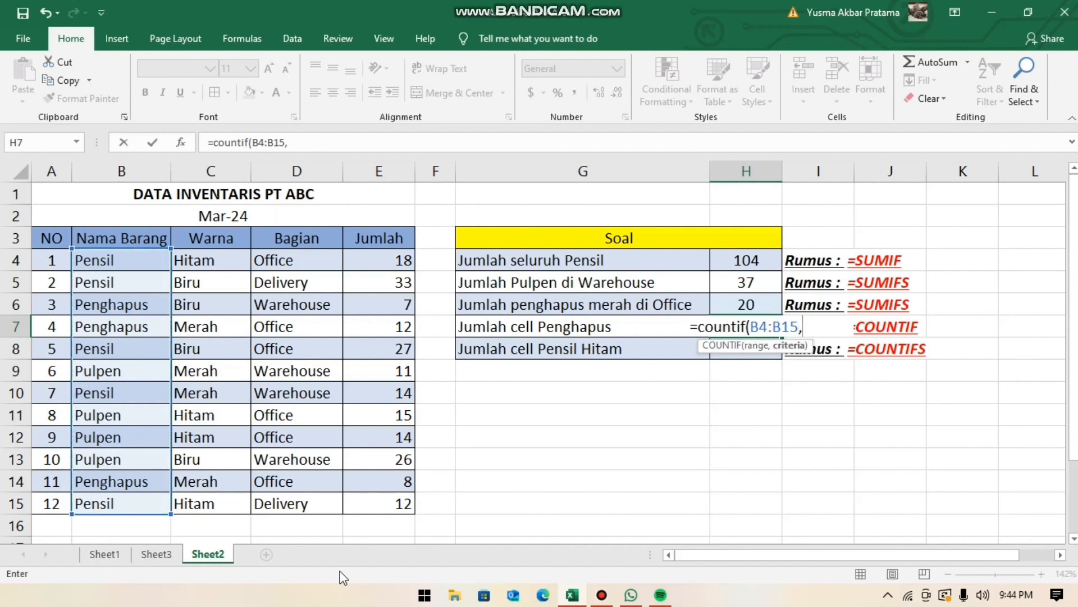
text(")
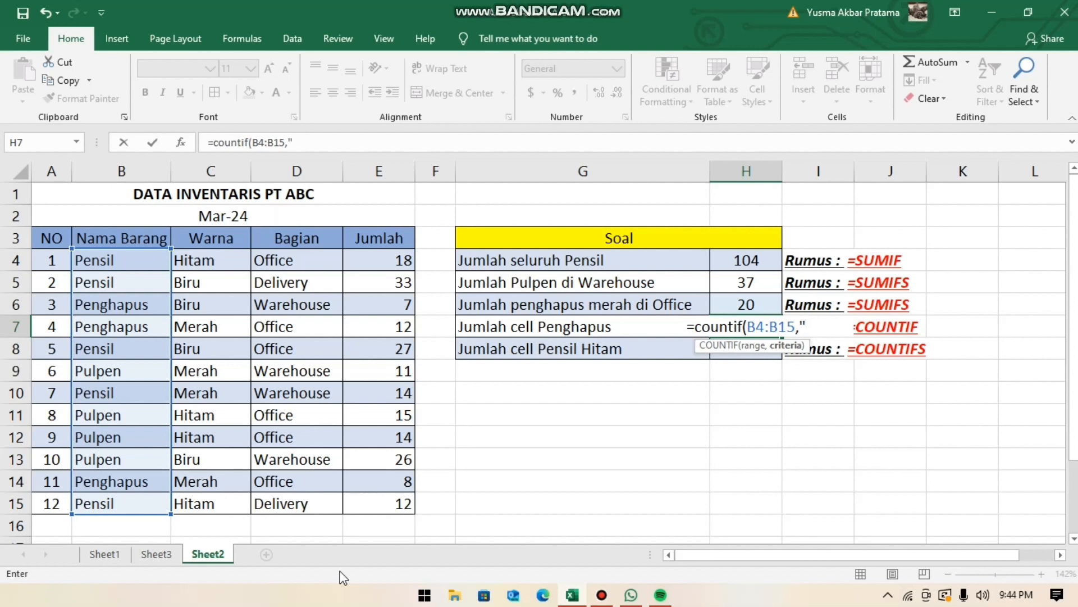
- Enter "penghapus" as the criterion and complete the H7 COUNTIF formula
text(pengha)
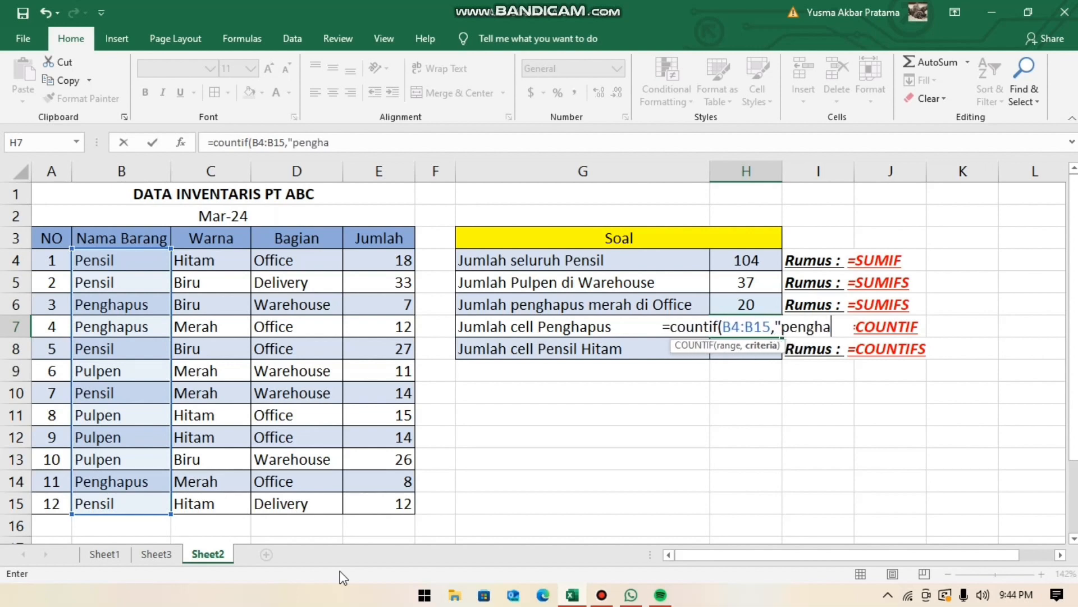
text(pus")
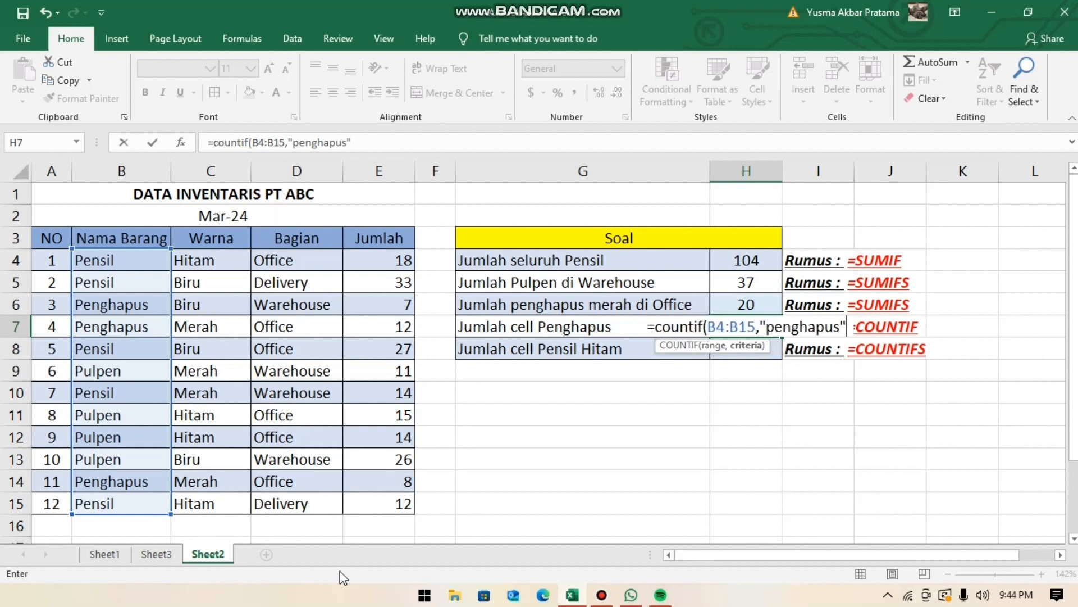
text())
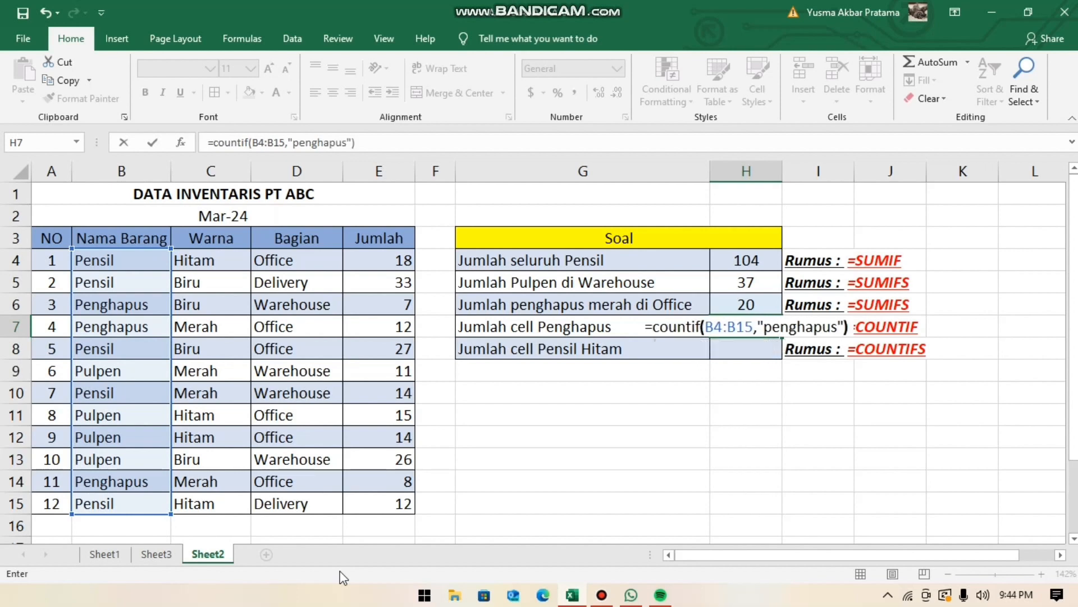
key(Return)
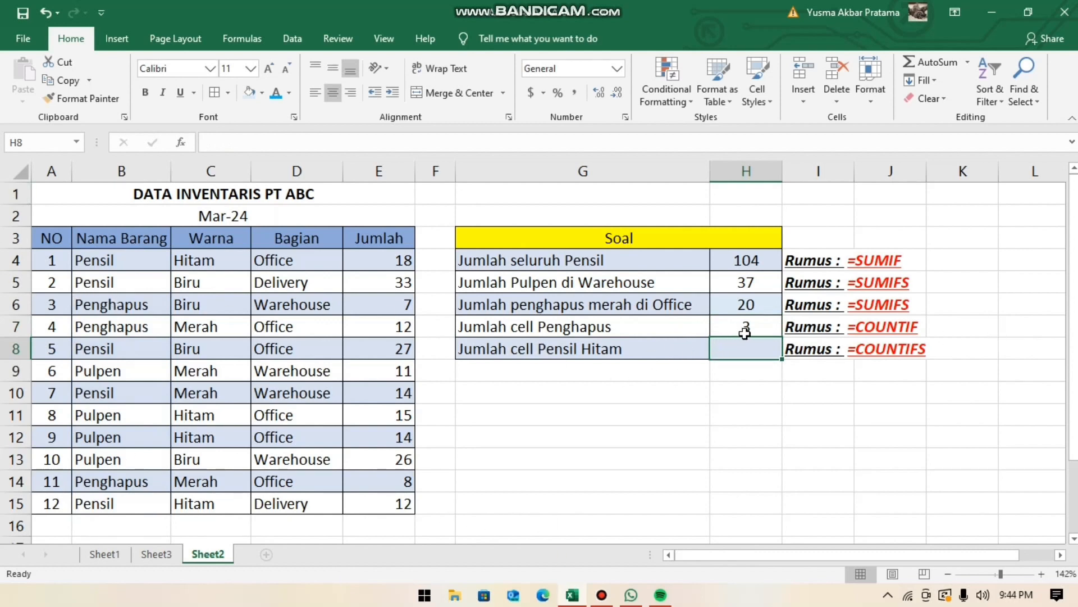
- Check the H7 count against the Penghapus cells in the Nama Barang column, and select H8 for Jumlah cell Pensil Hitam
click(104, 305)
click(115, 326)
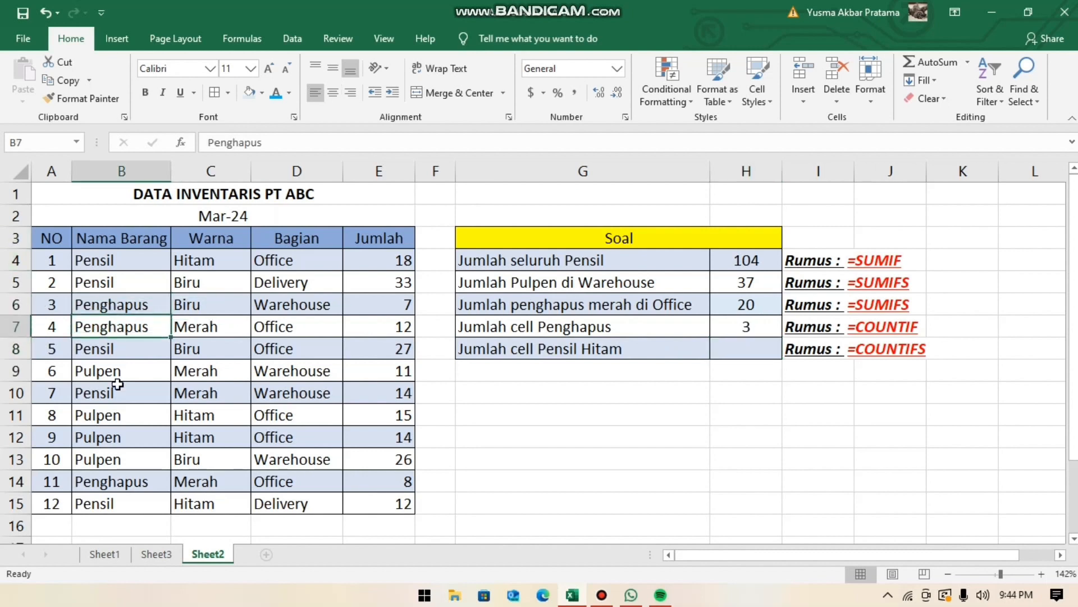
click(118, 491)
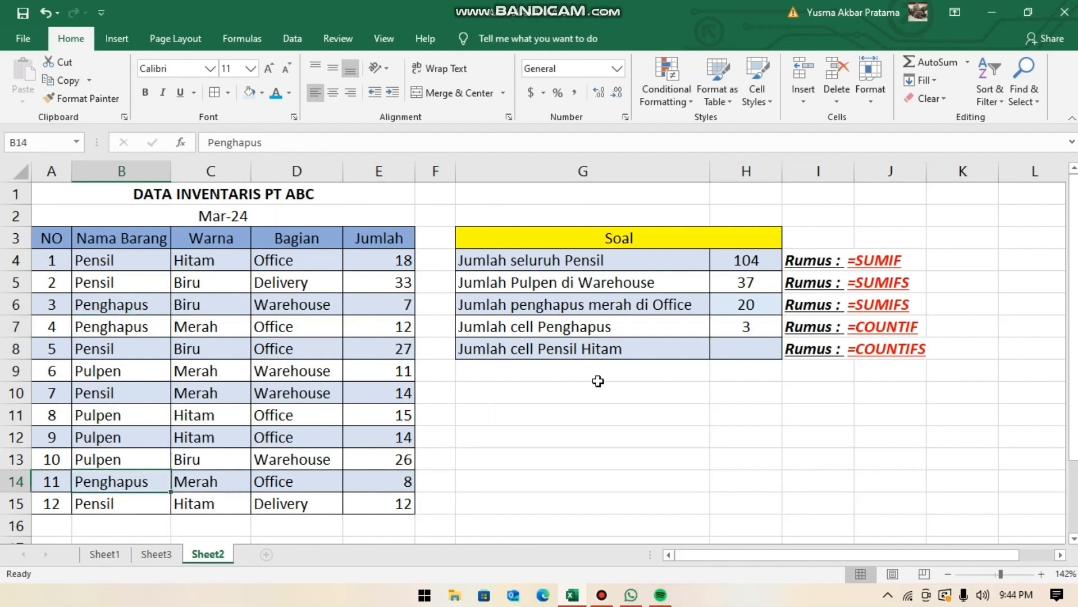
click(751, 355)
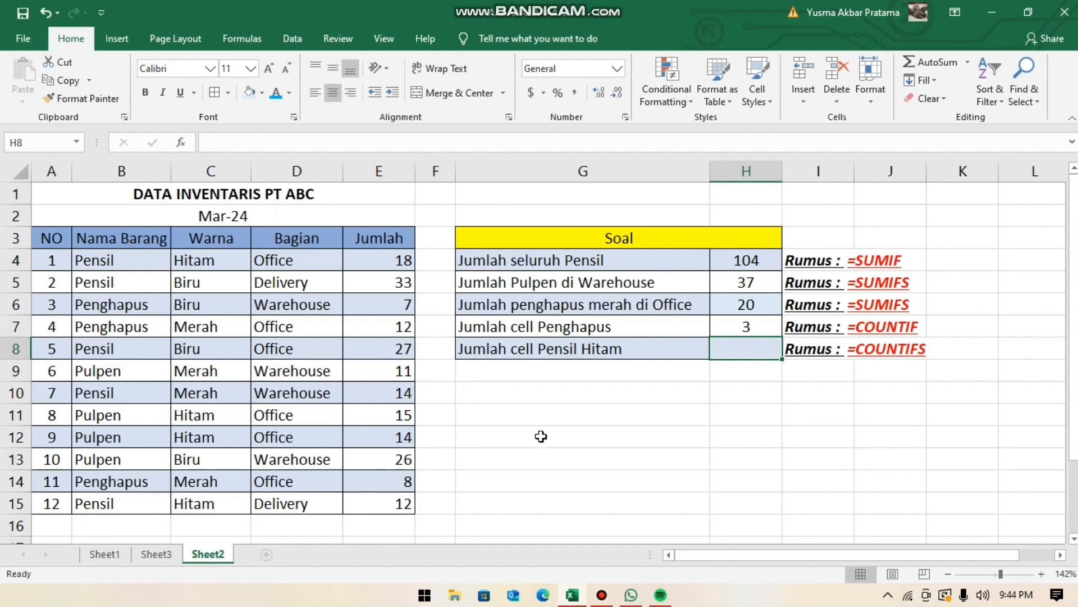
- Review the Jumlah cell Pensil Hitam question against the table rows where Nama Barang is Pensil and Warna is Hitam
click(547, 354)
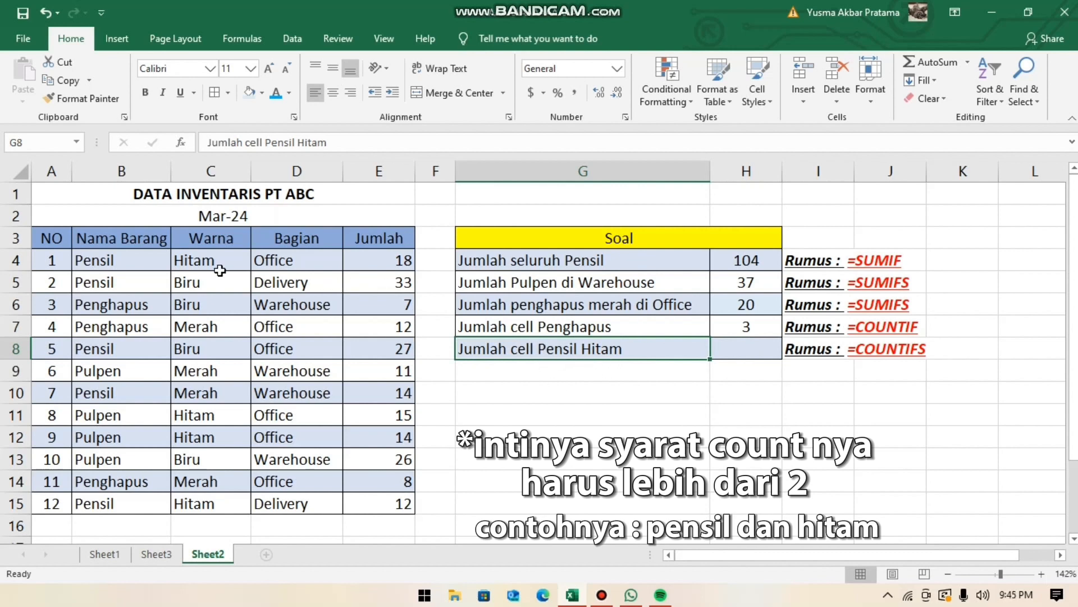
click(114, 265)
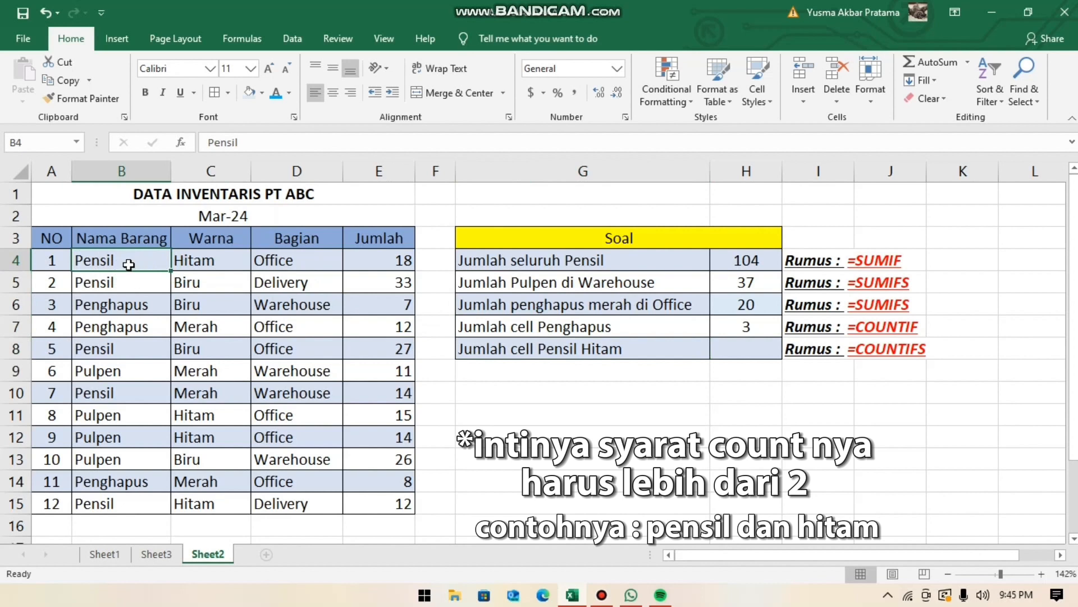
click(201, 263)
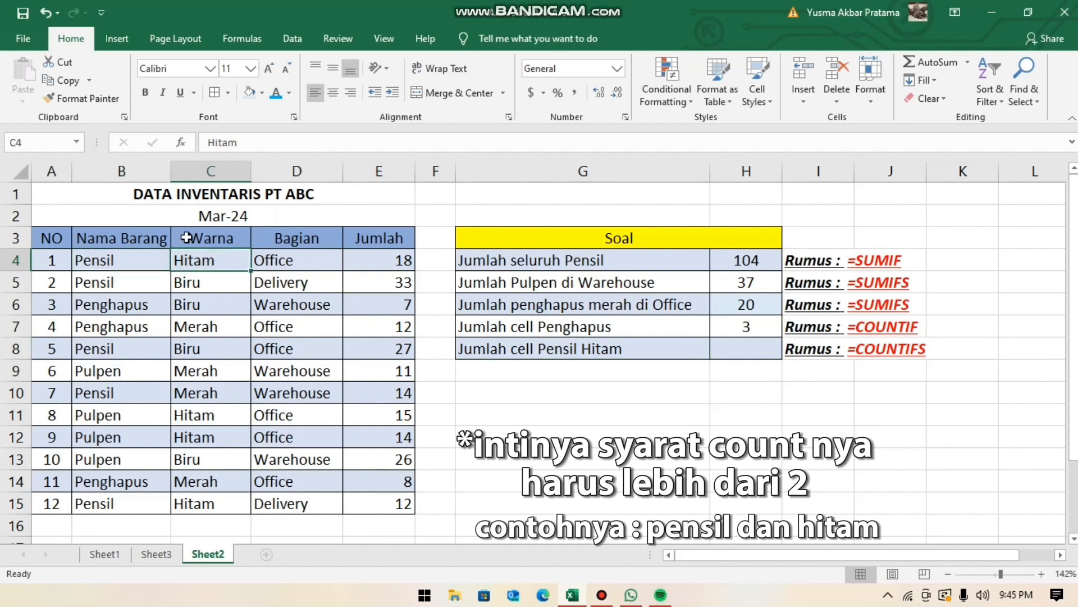
click(12, 261)
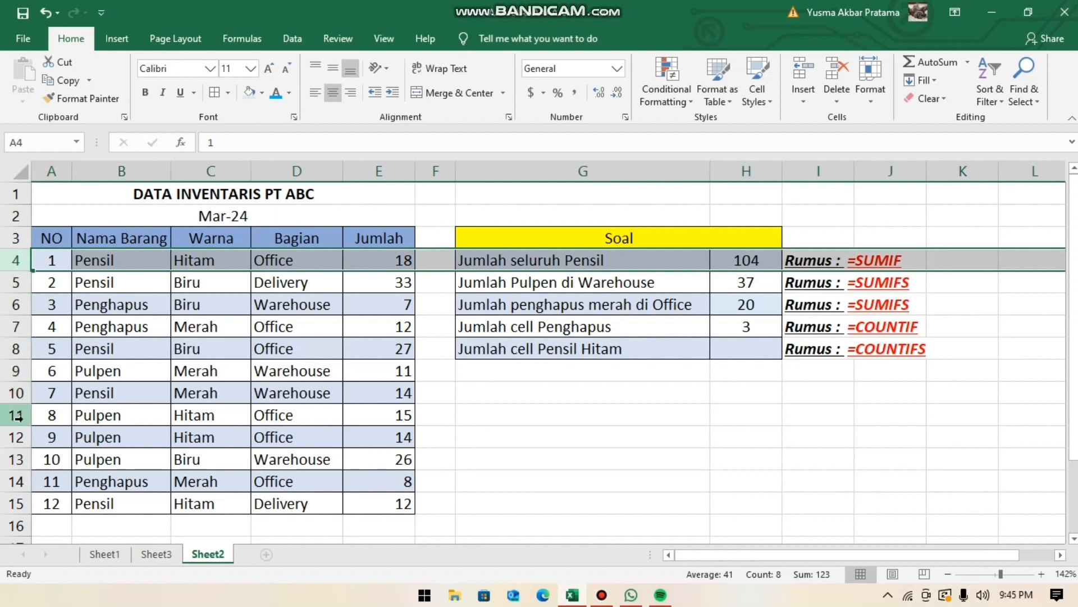
click(21, 505)
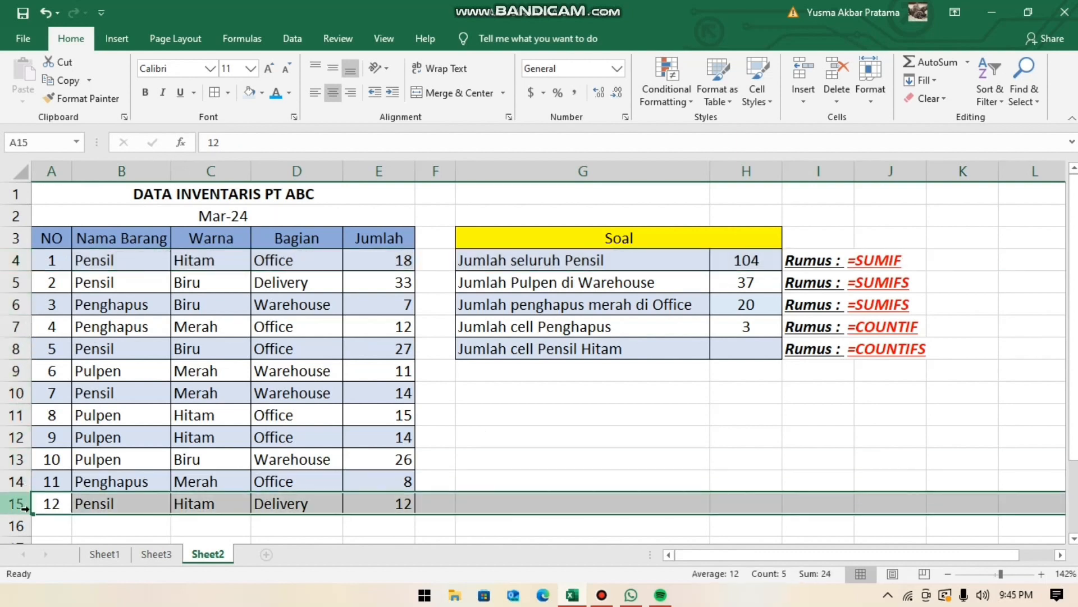
- Start a COUNTIFS formula in H8 with the Nama Barang range B4:B15 and the criterion "pensil"
click(731, 355)
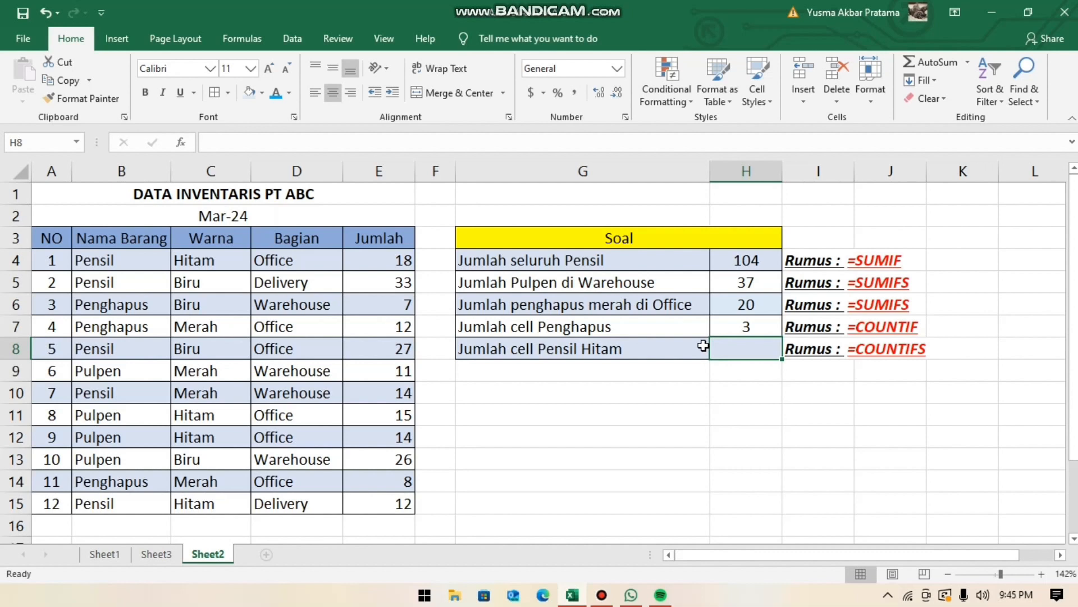
text(=co)
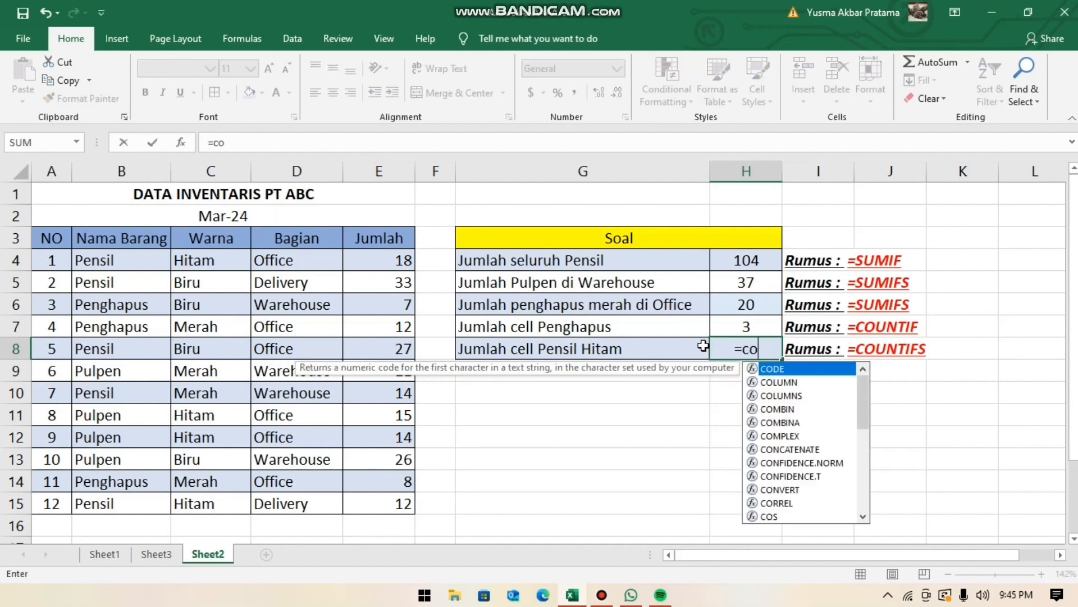
text(untifs)
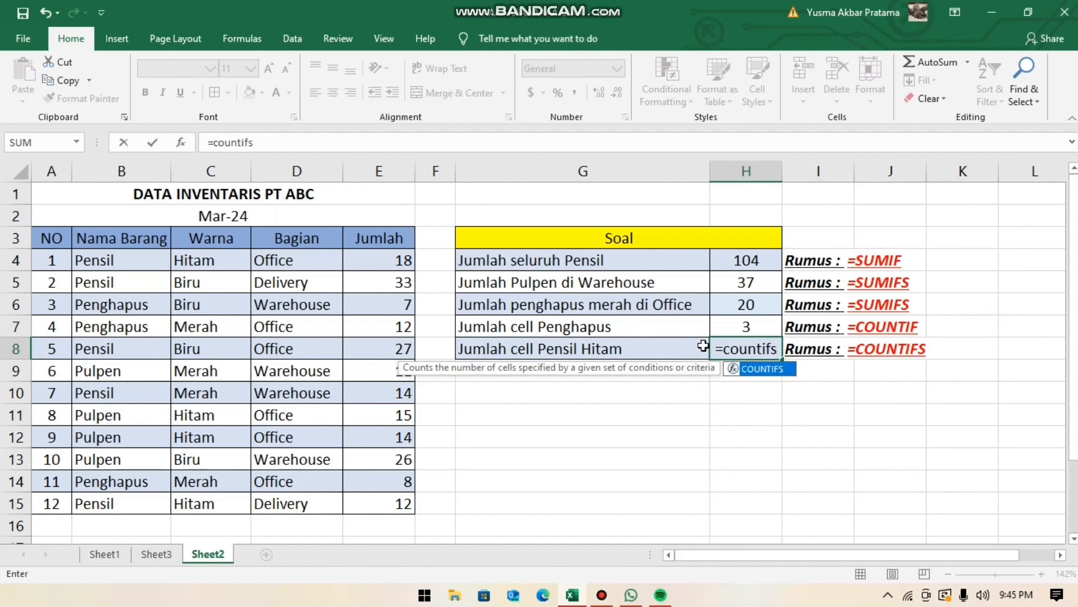
text(()
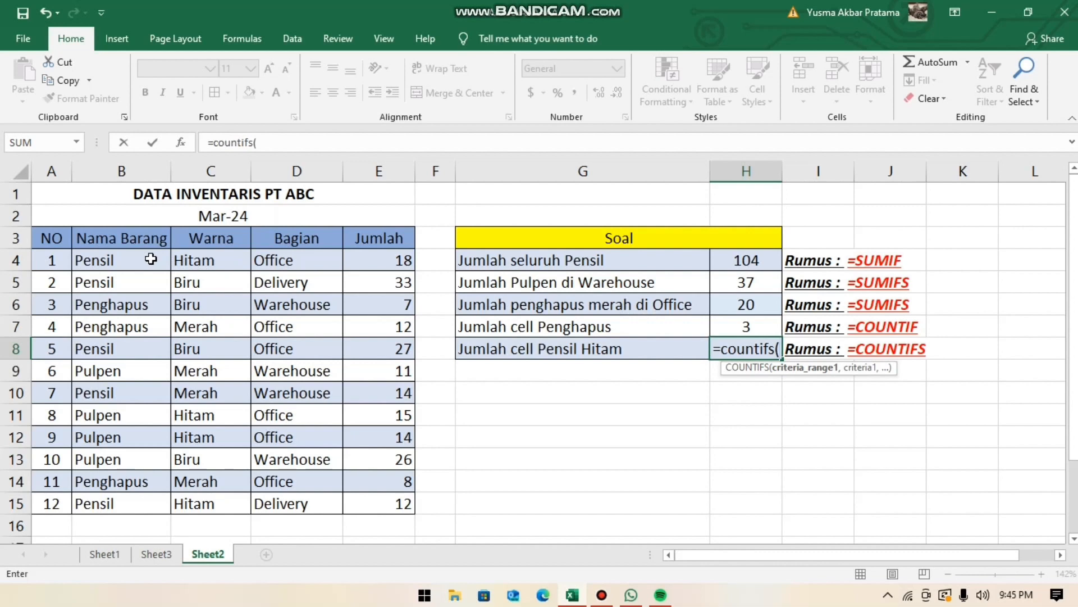
drag(151, 259, 135, 499)
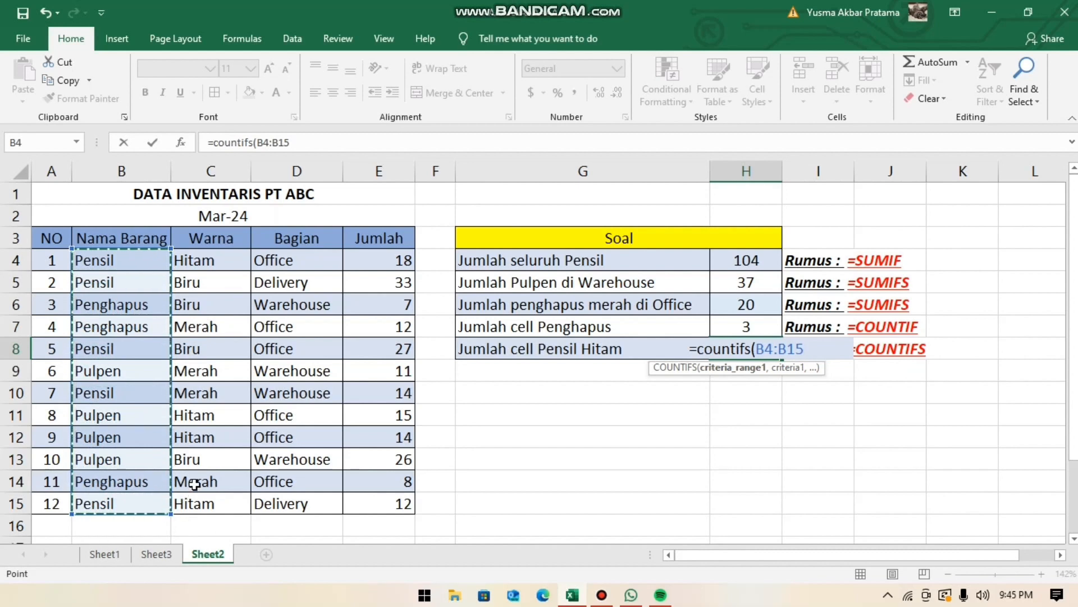
text(,)
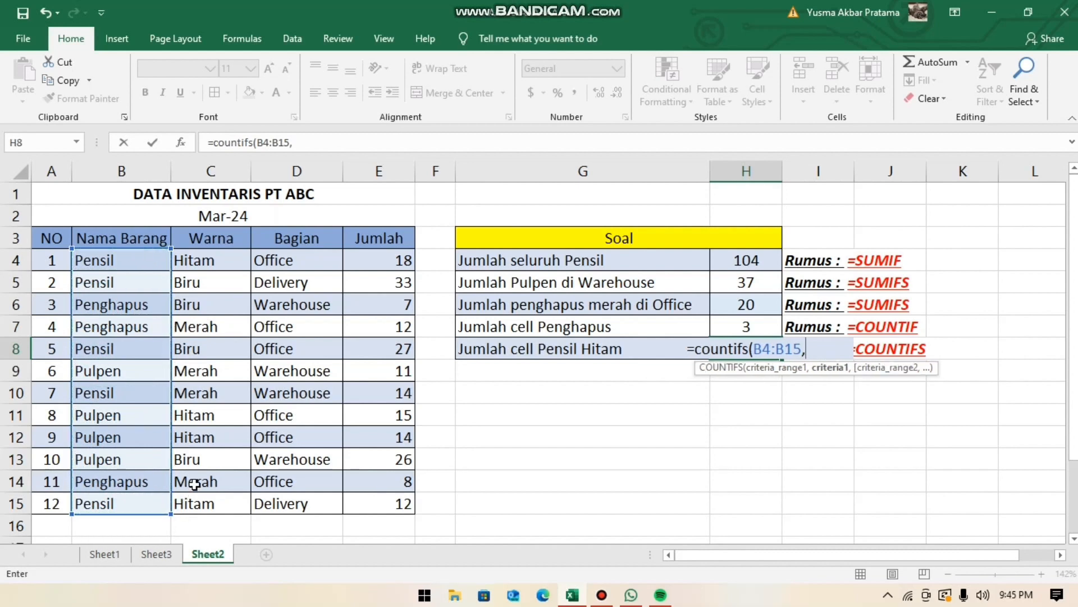
text(")
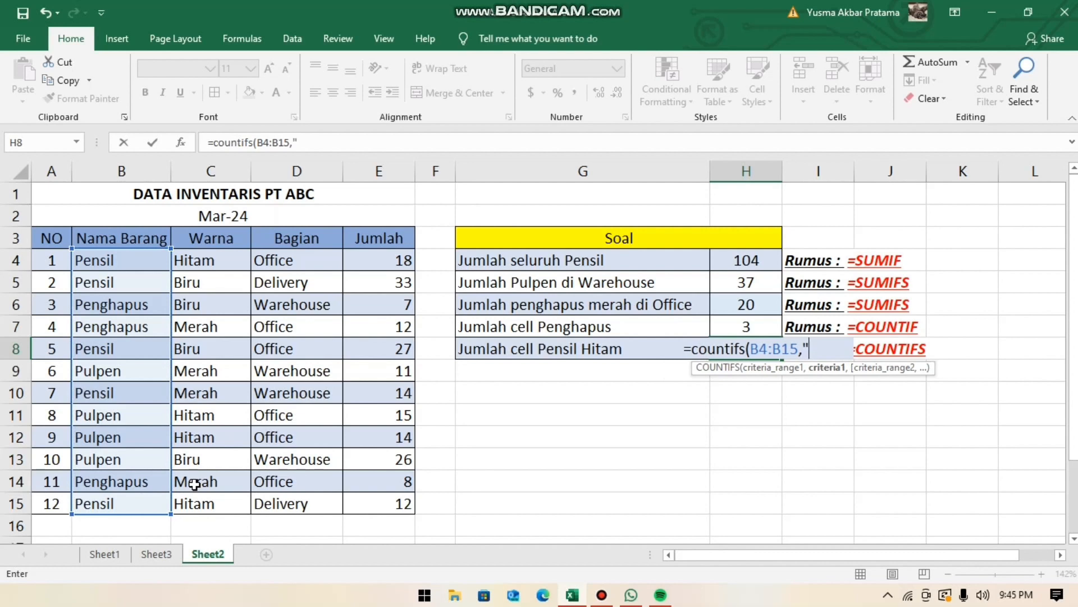
text(pensil)
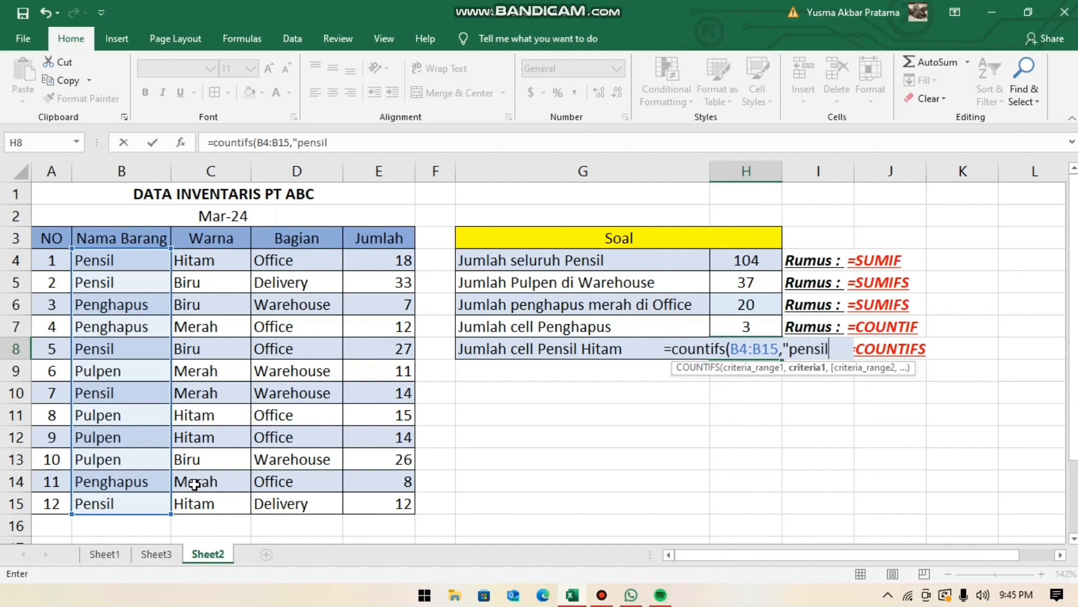
text(")
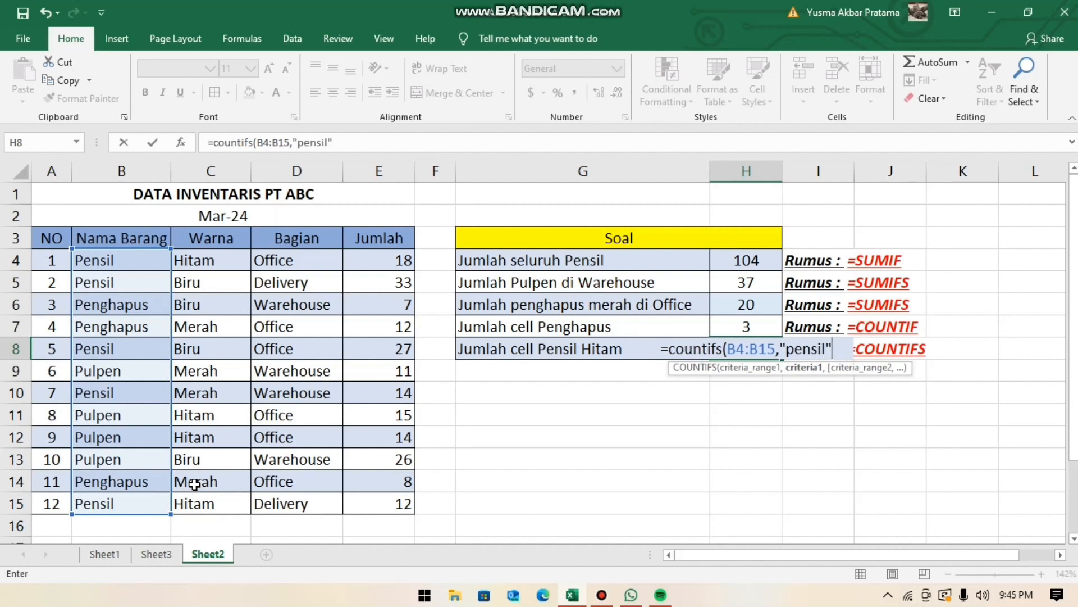
- Add the Warna range C4:C15 with the criterion "hitam" to the H8 COUNTIFS formula and complete it
text(,l)
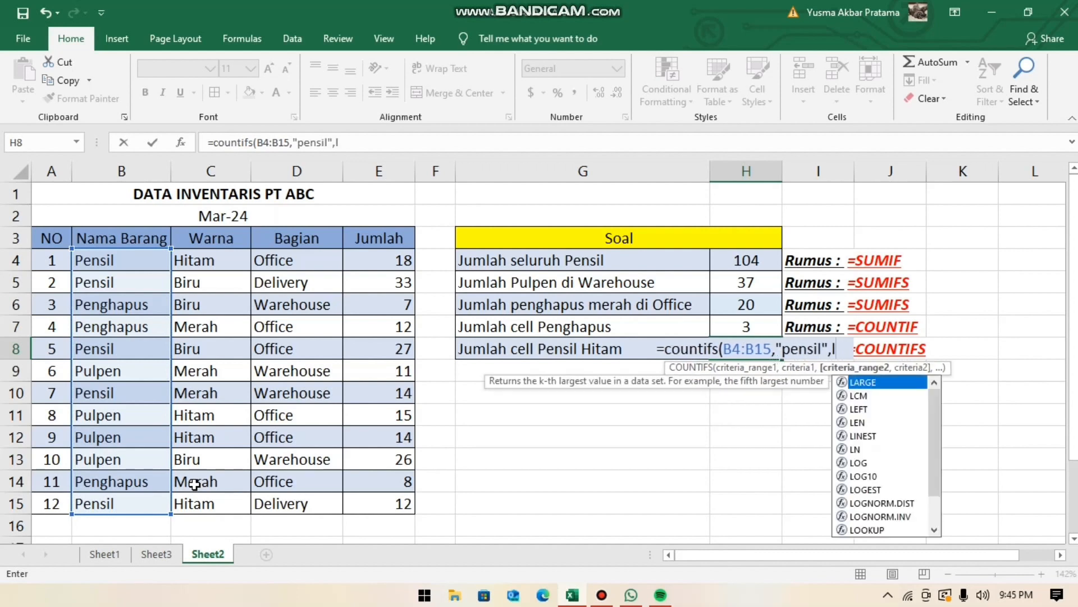
key(BackSpace)
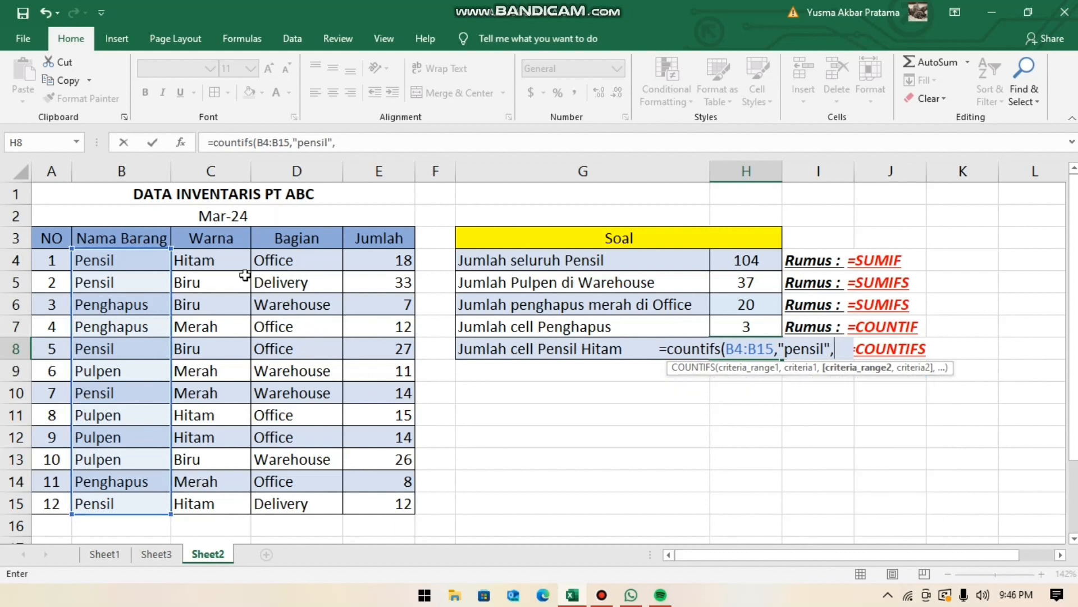
drag(213, 261, 216, 502)
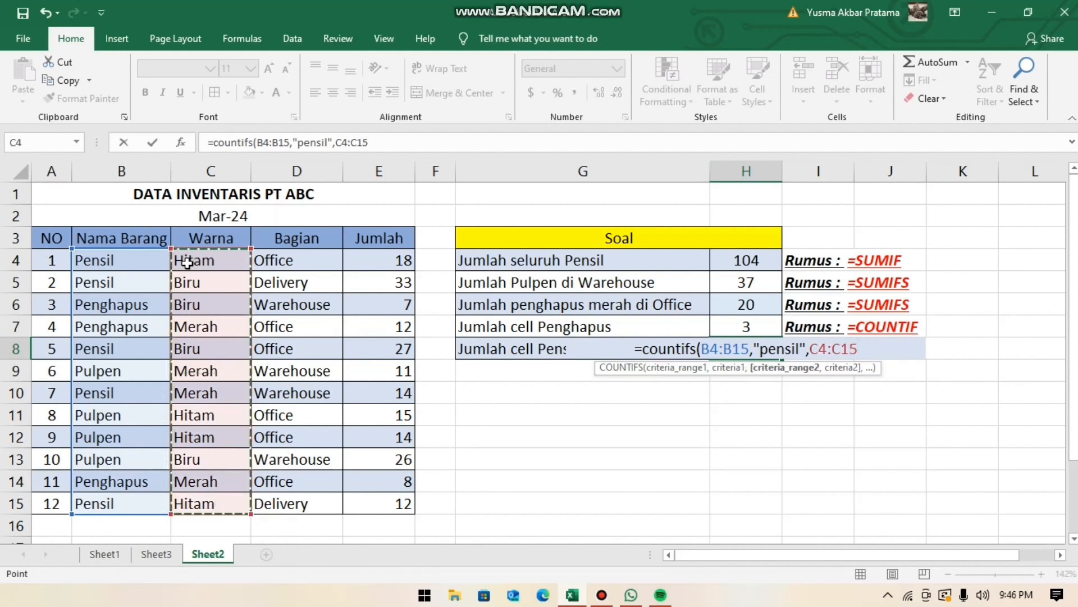
text(,)
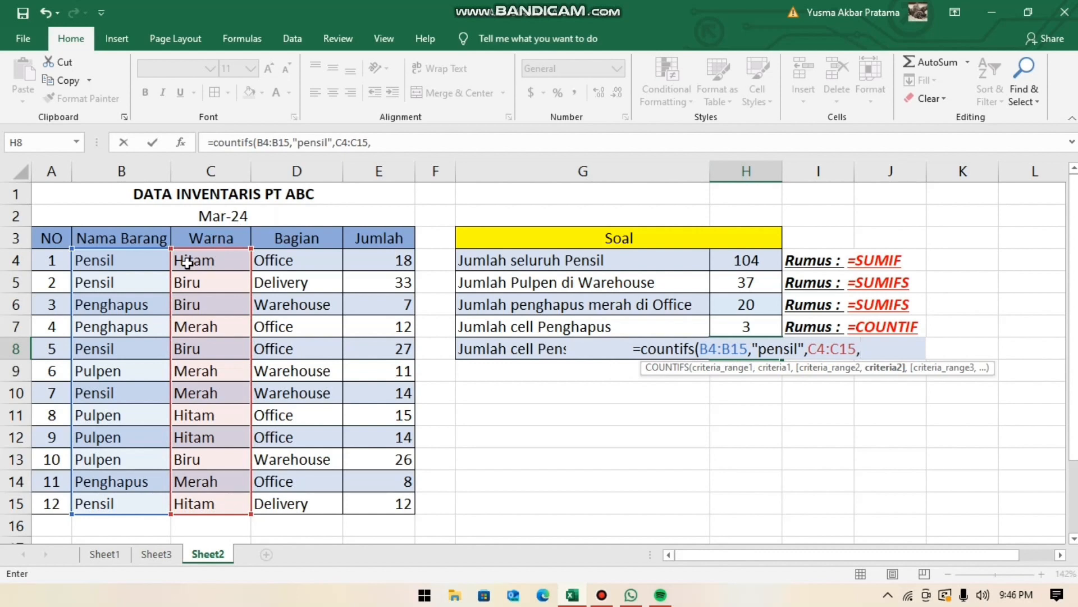
text(")
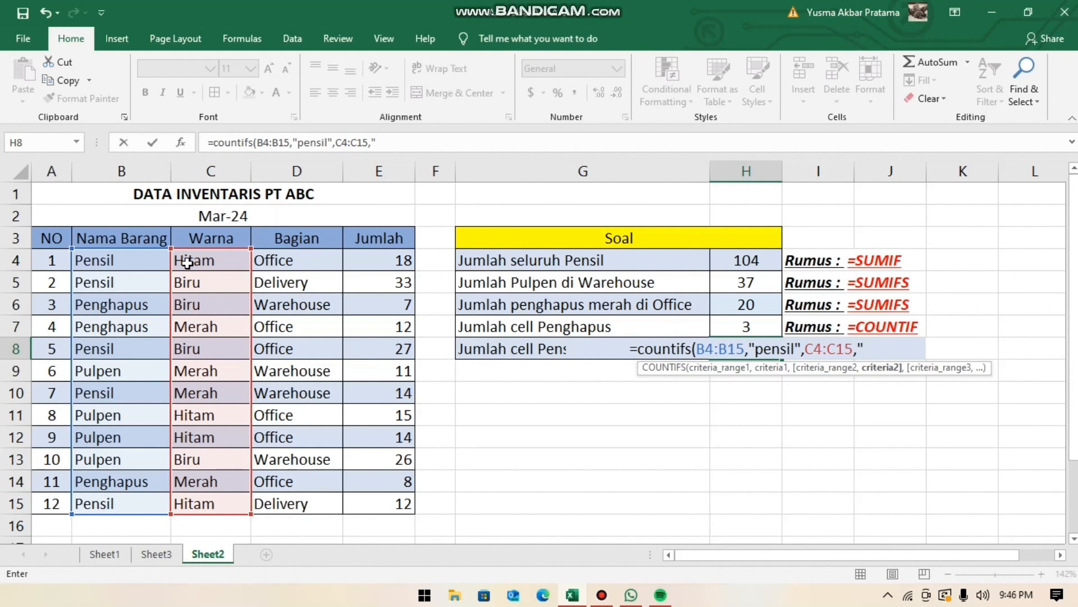
text(h)
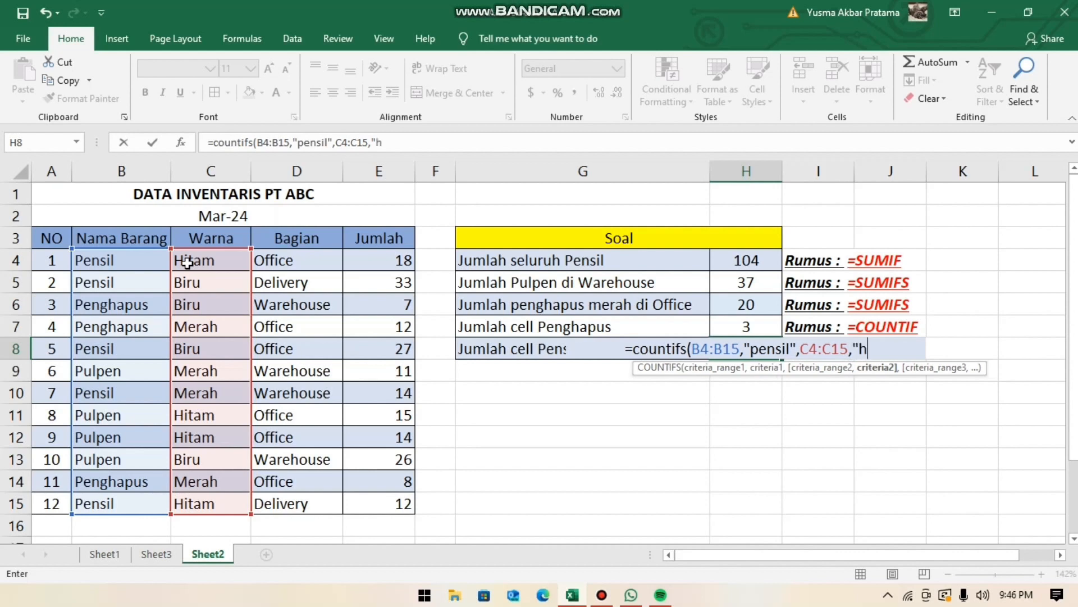
text(itam")
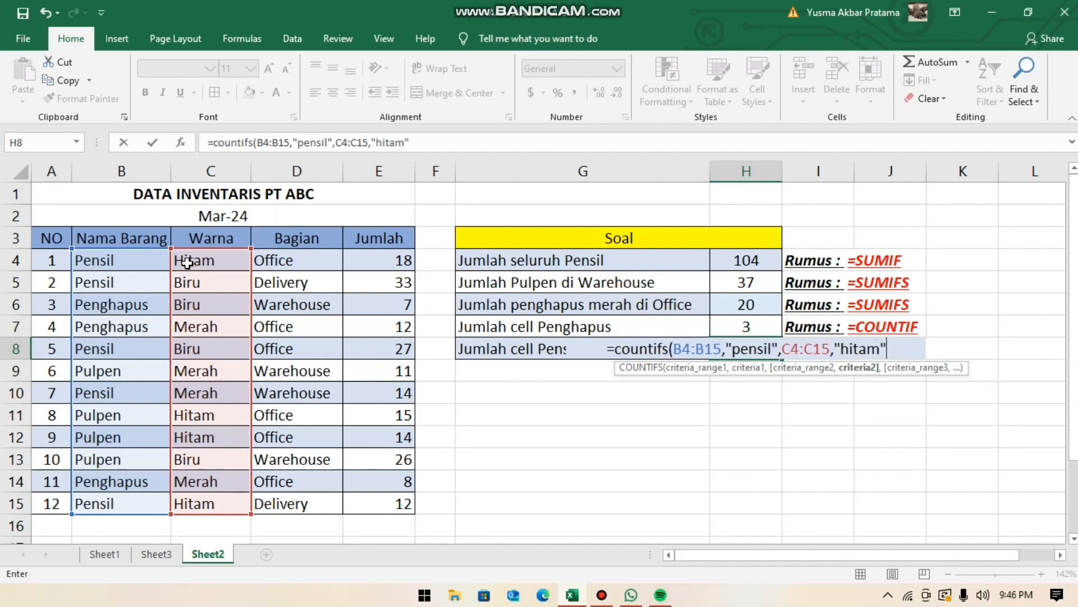
text())
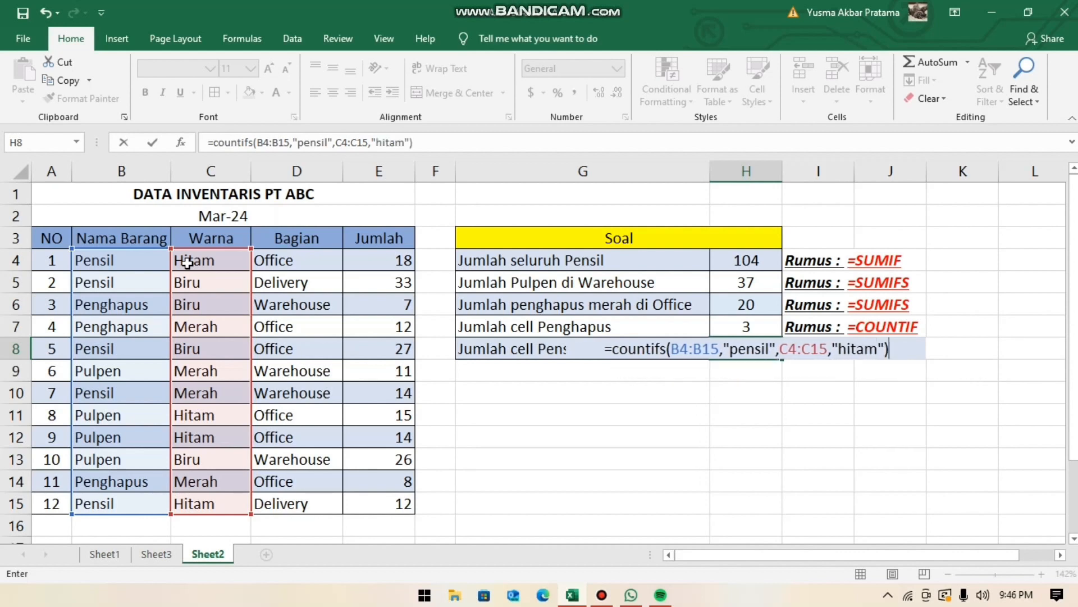
key(Return)
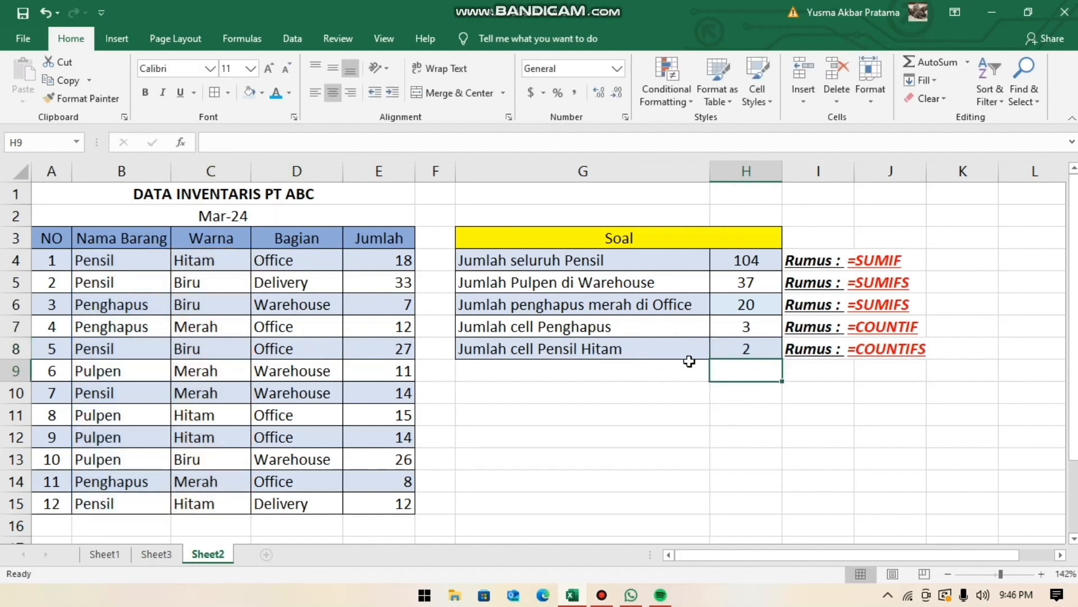
click(758, 347)
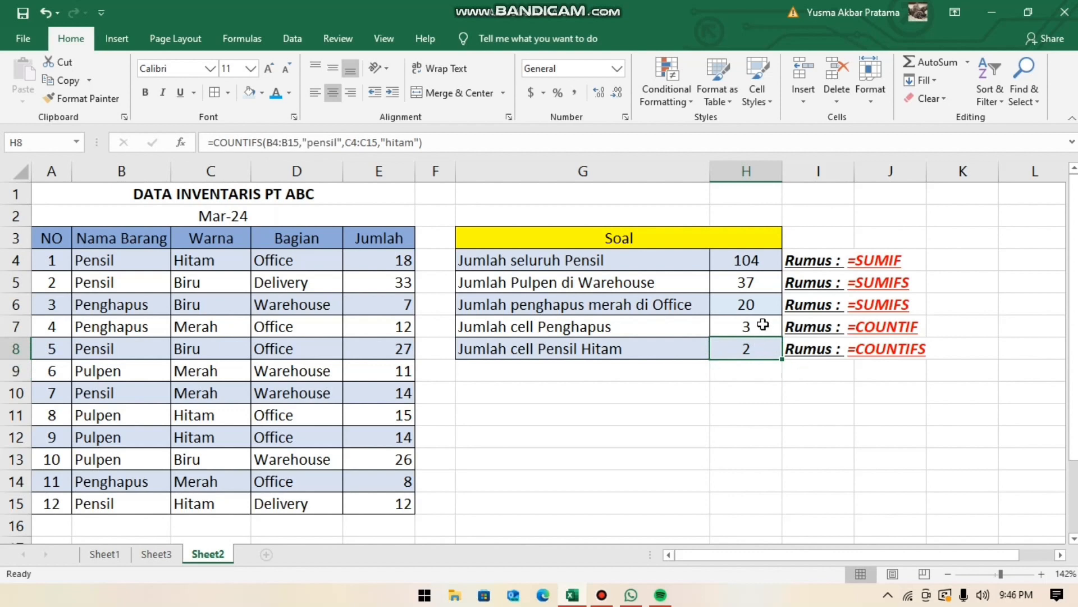